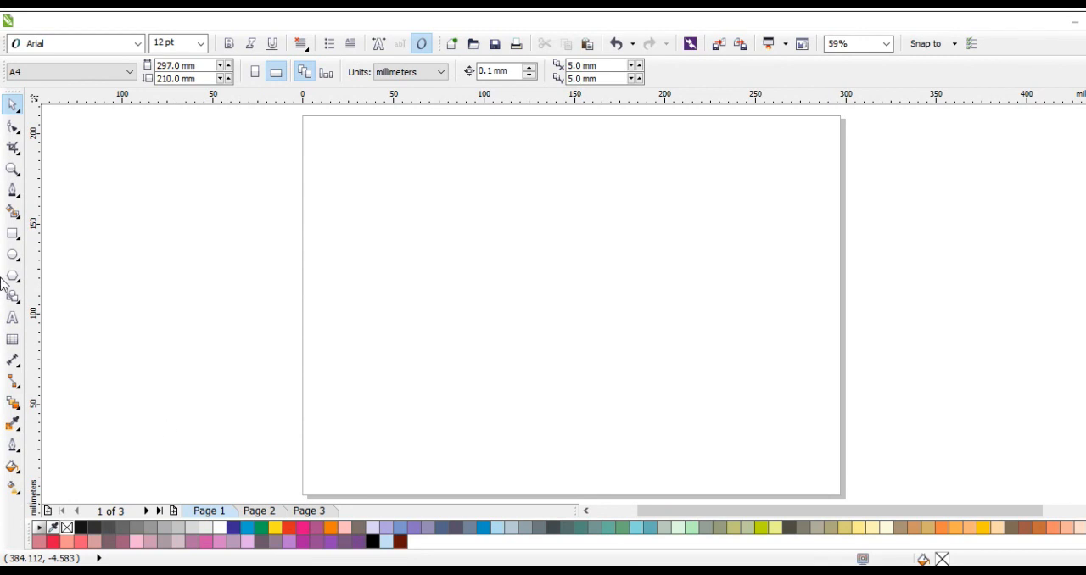
# Create a page-sized background rectangle (297 × 210 mm) and fill it with black
pyautogui.doubleClick(10, 237)
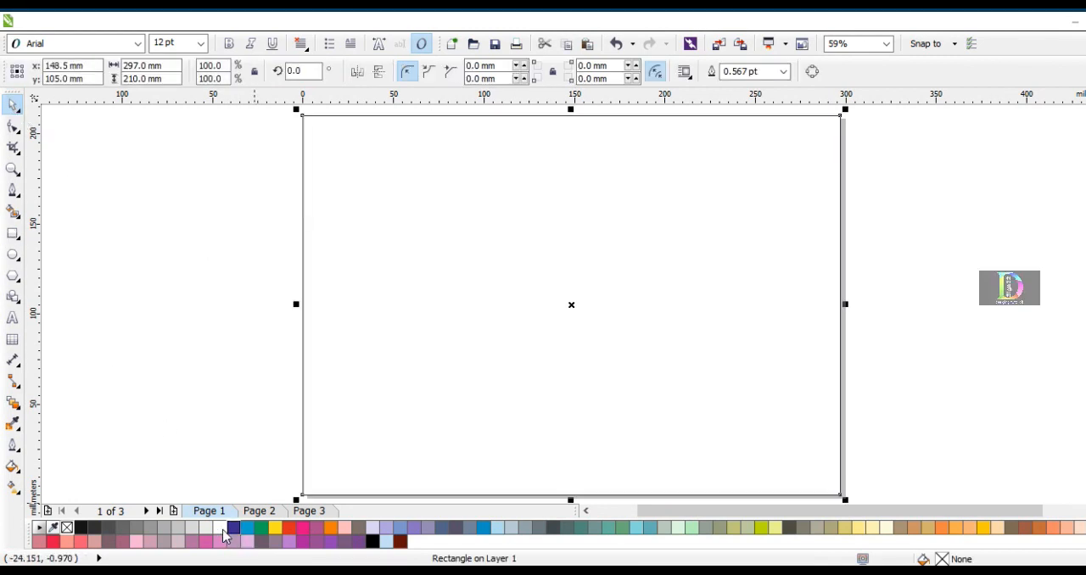
pyautogui.click(372, 540)
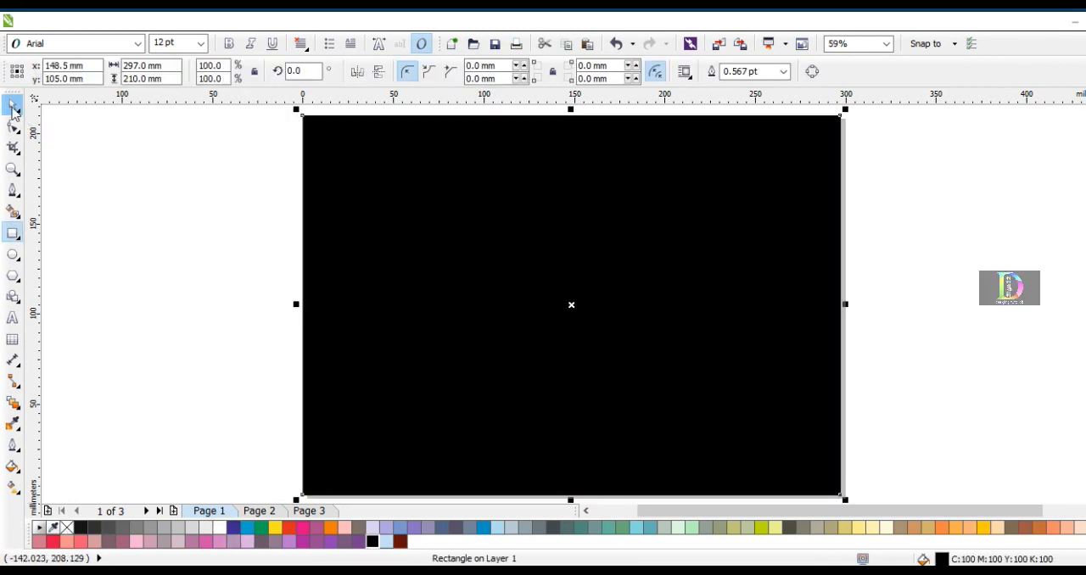
# Add the artistic text "Design 32" in white Banff-Normal at 24 pt on the left part of the black background
pyautogui.click(13, 318)
pyautogui.click(330, 267)
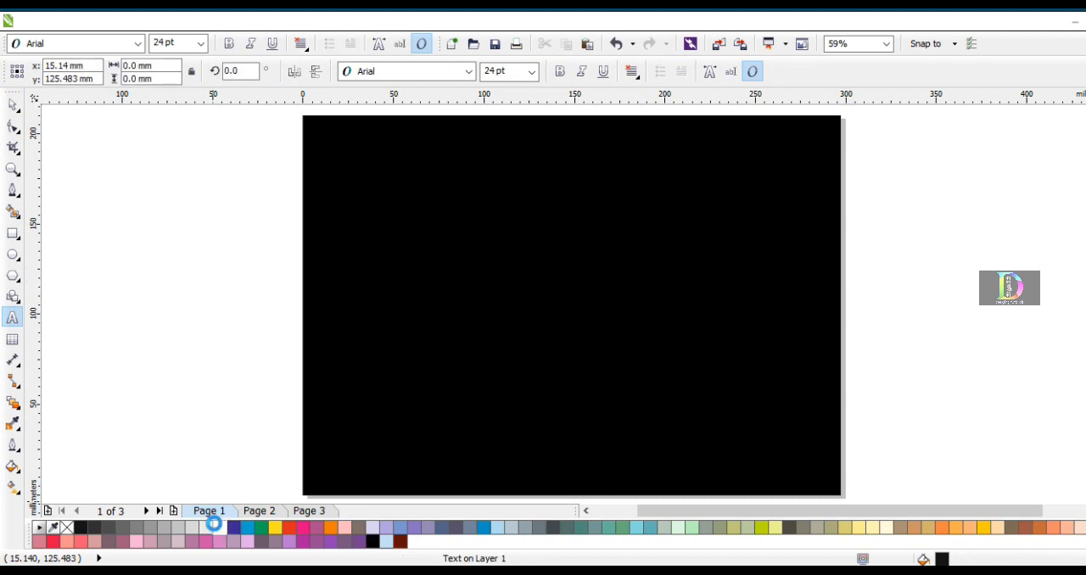
pyautogui.click(468, 72)
pyautogui.click(449, 114)
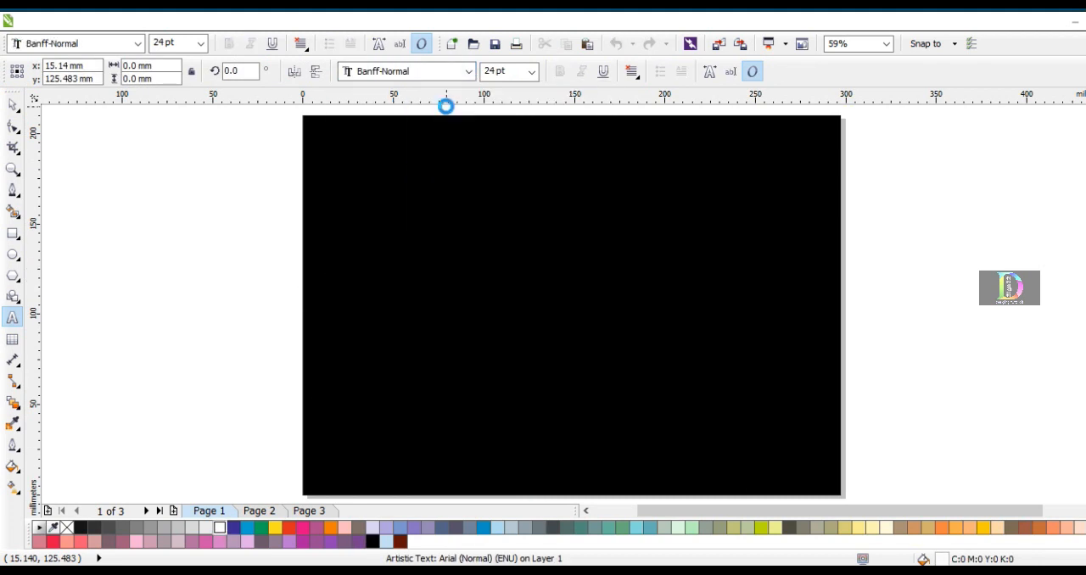
pyautogui.scroll(2, 333, 243)
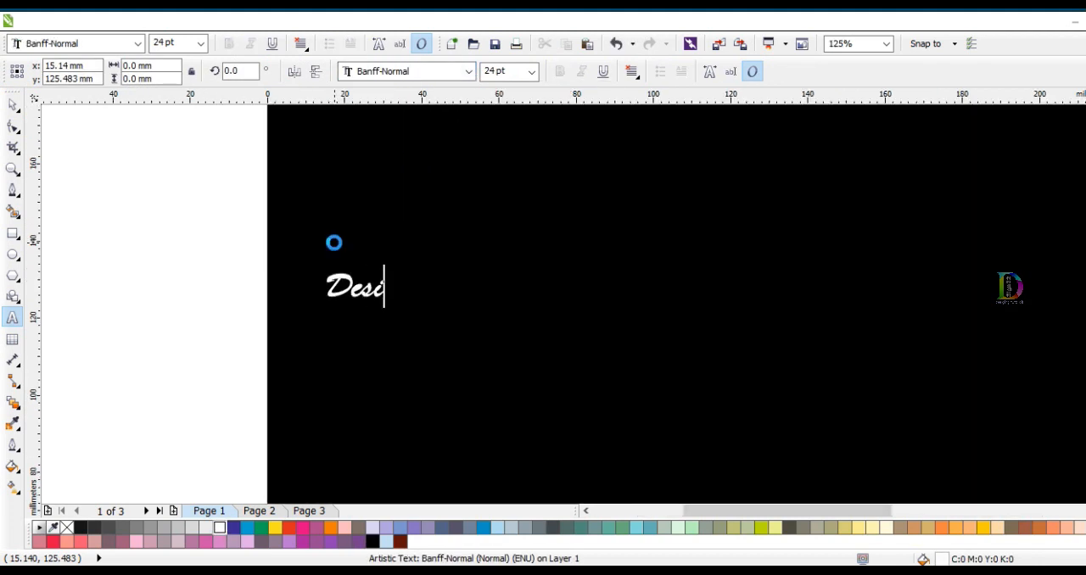
pyautogui.write('Design 32')
pyautogui.scroll(1, 449, 265)
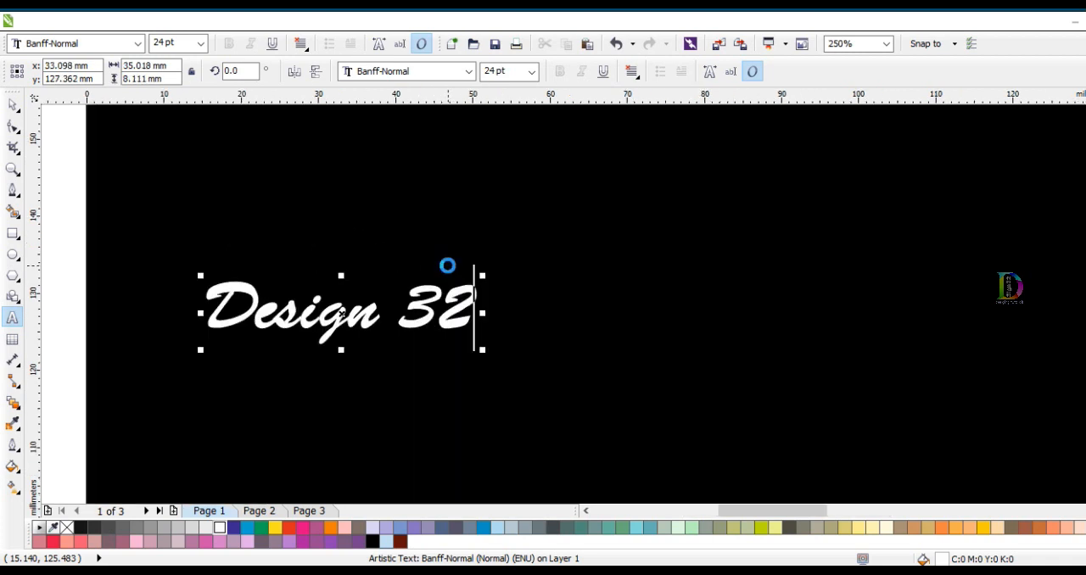
# Change the "32" in the text to the Ballemi Extra font at 17 pt
pyautogui.doubleClick(461, 296)
pyautogui.click(468, 71)
pyautogui.click(446, 124)
pyautogui.press('ctrl+KP_2')
pyautogui.press('ctrl+KP_2')
pyautogui.press('ctrl+KP_2')
pyautogui.press('ctrl+KP_2')
pyautogui.press('ctrl+KP_2')
pyautogui.hotkey('ctrl', 'space')
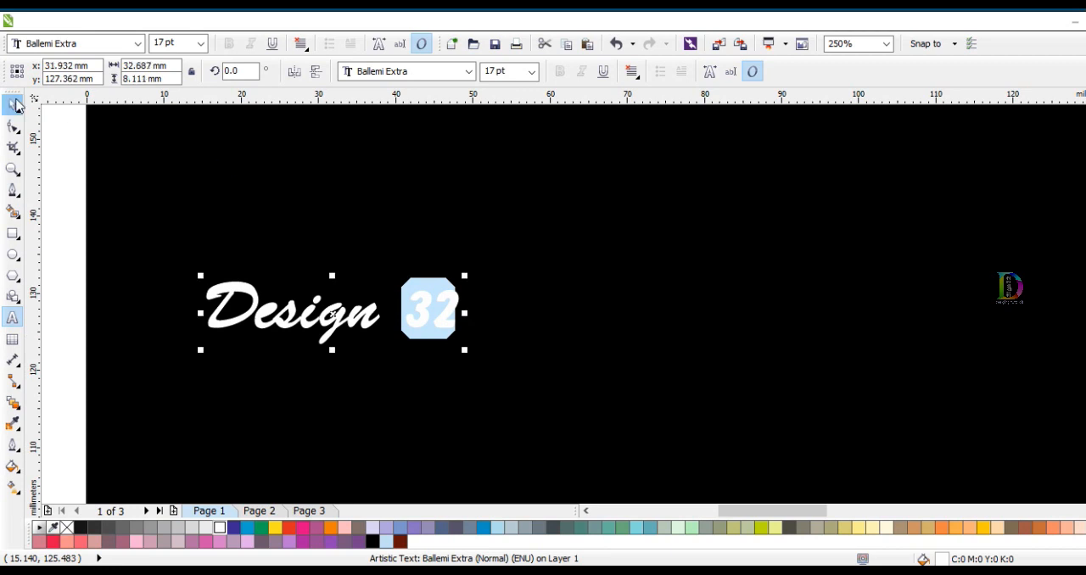
# Enlarge the "Design 32" text to about 256 mm wide and centre it on the page
pyautogui.hotkey('shift', 'F4')
pyautogui.moveTo(396, 278); pyautogui.dragTo(797, 449)
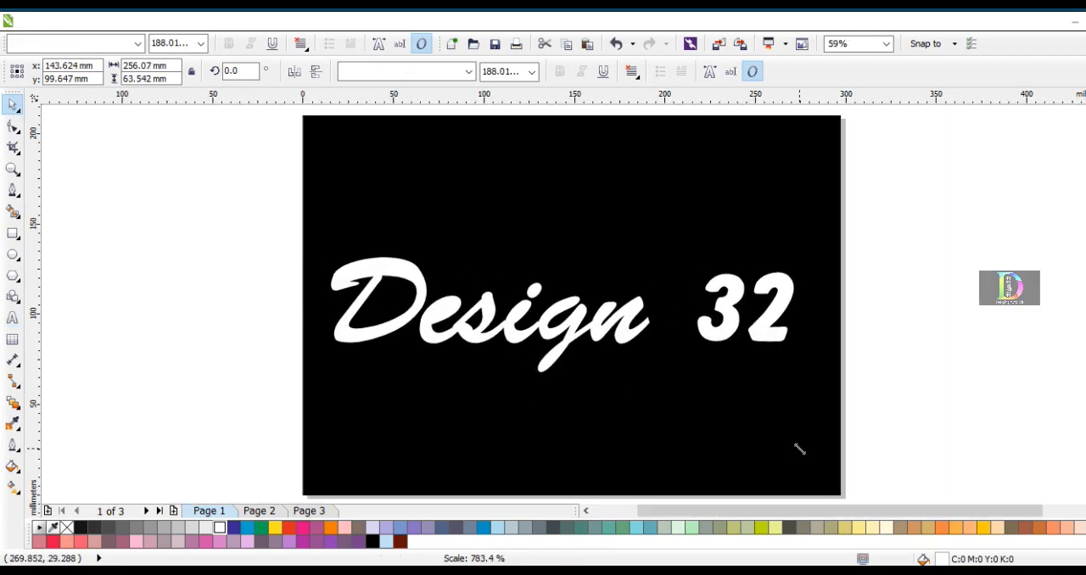
pyautogui.press('p')
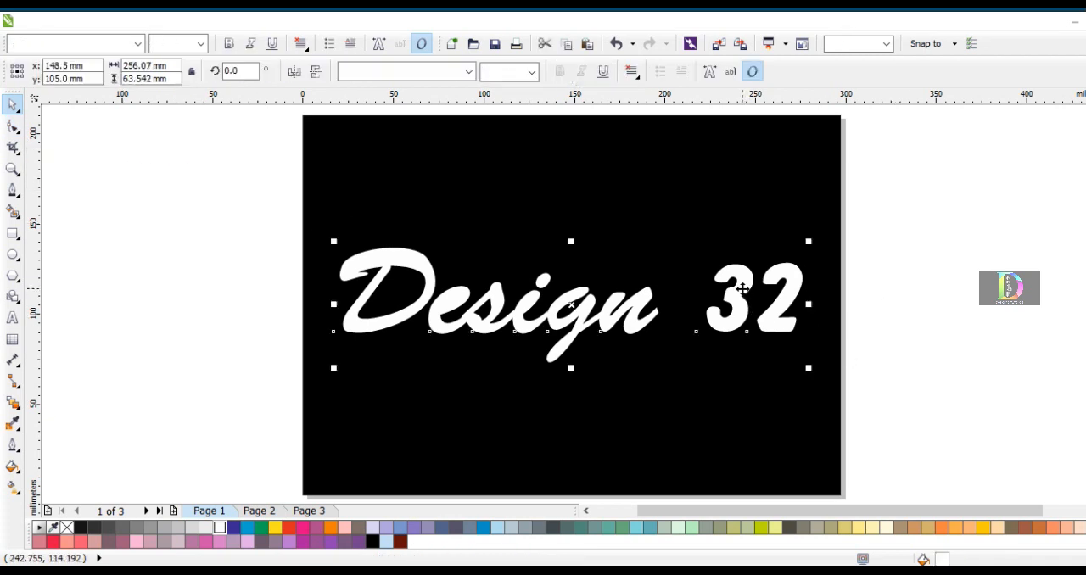
# Move the characters "3" and "2" individually closer to the word "Design" and to each other
pyautogui.press('F10')
pyautogui.click(694, 332)
pyautogui.moveTo(681, 336); pyautogui.dragTo(680, 336)
pyautogui.click(764, 334)
pyautogui.moveTo(748, 331); pyautogui.dragTo(733, 336)
pyautogui.click(13, 106)
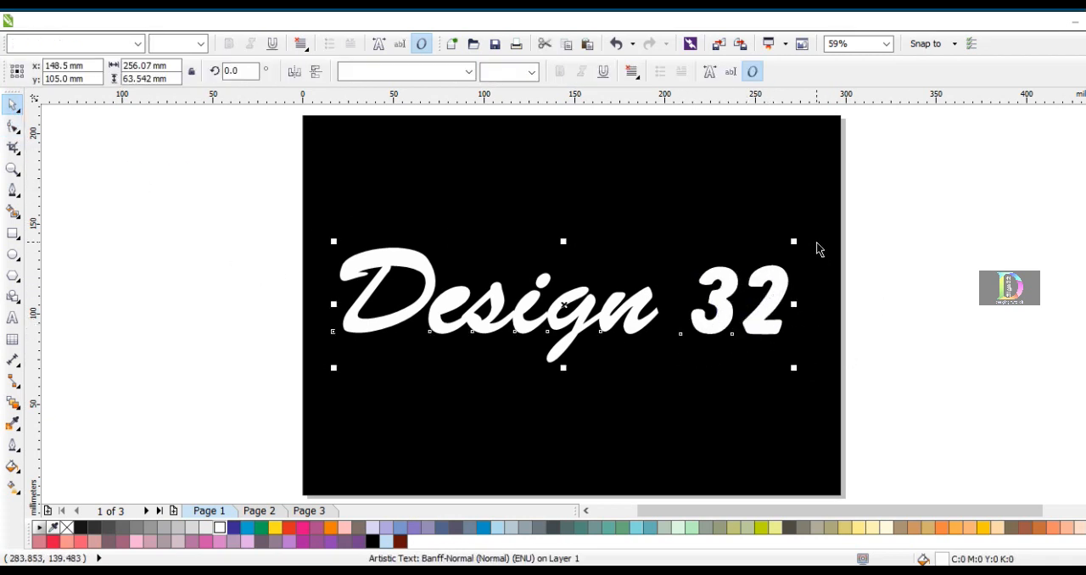
# Recentre the respaced "Design 32" text on the page
pyautogui.keyDown('shift'); pyautogui.click(816, 243); pyautogui.keyUp('shift')
pyautogui.press('c')
pyautogui.press('Escape')
pyautogui.click(391, 264)
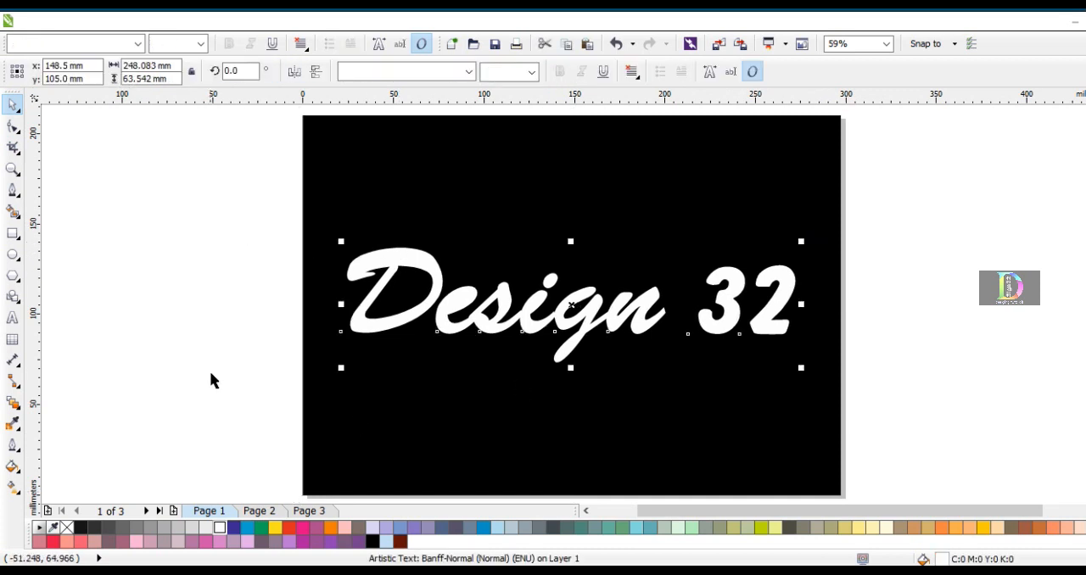
# Trace the middle of the letter D's stroke with a Bezier curve about 47 mm wide and 40 mm high
pyautogui.click(13, 190)
pyautogui.scroll(4, 361, 279)
pyautogui.click(360, 278)
pyautogui.click(272, 286)
pyautogui.moveTo(355, 211)
pyautogui.mouseDown()
pyautogui.moveTo(391, 223)
pyautogui.moveTo(453, 212)
pyautogui.mouseUp()
pyautogui.moveTo(606, 235); pyautogui.dragTo(654, 297)
pyautogui.scroll(-2, 621, 238)
pyautogui.click(555, 347)
pyautogui.click(463, 344)
pyautogui.moveTo(463, 347); pyautogui.dragTo(508, 283)
pyautogui.click(539, 236)
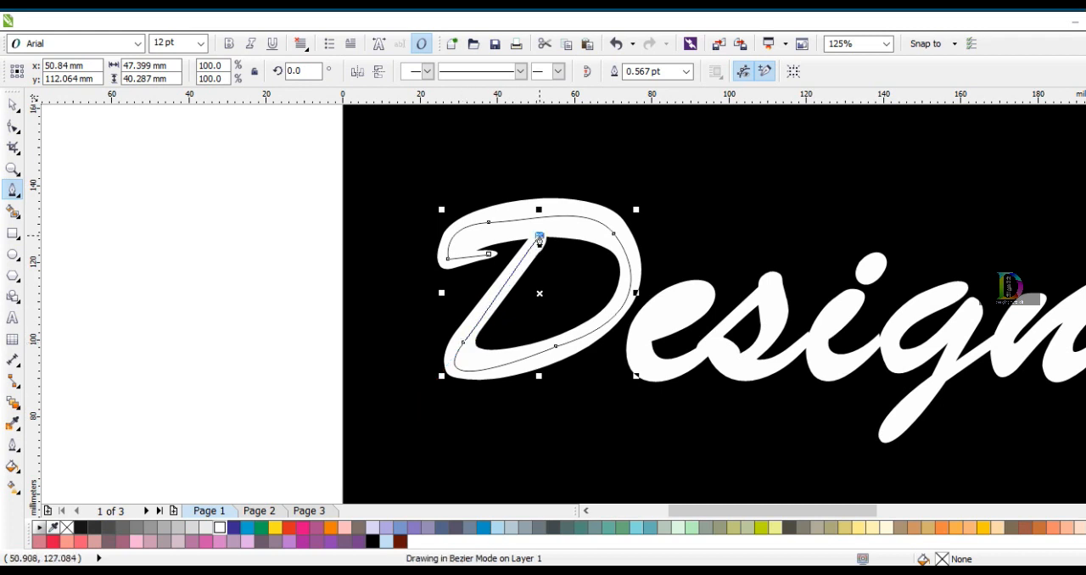
# Adjust the nodes at the hook of the D's traced curve with the Shape tool so they follow the stroke
pyautogui.click(12, 105)
pyautogui.click(17, 131)
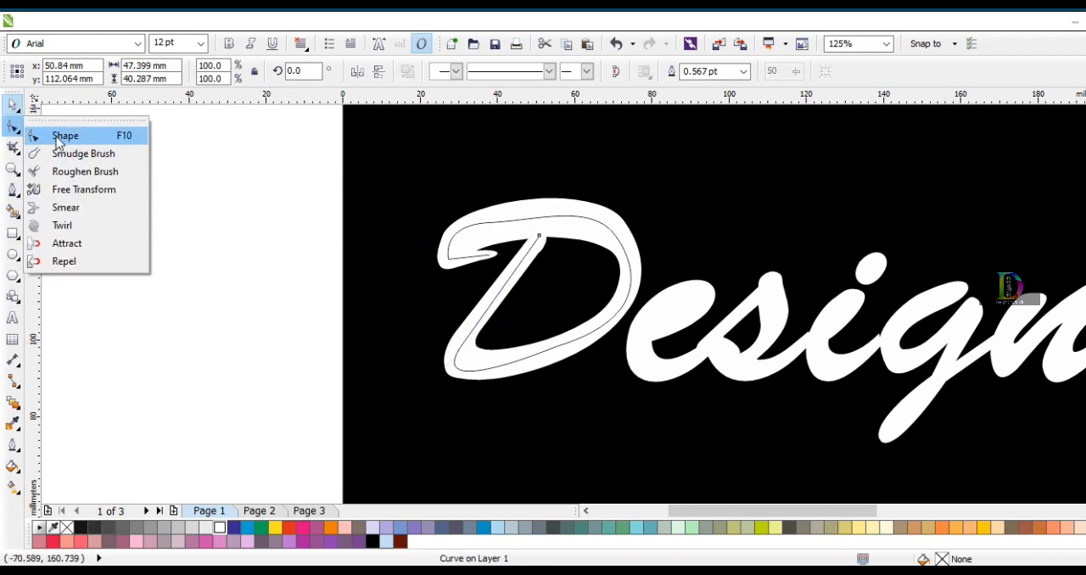
pyautogui.click(61, 139)
pyautogui.scroll(2, 485, 252)
pyautogui.moveTo(503, 261); pyautogui.dragTo(525, 253)
pyautogui.click(337, 279)
pyautogui.scroll(-2, 337, 289)
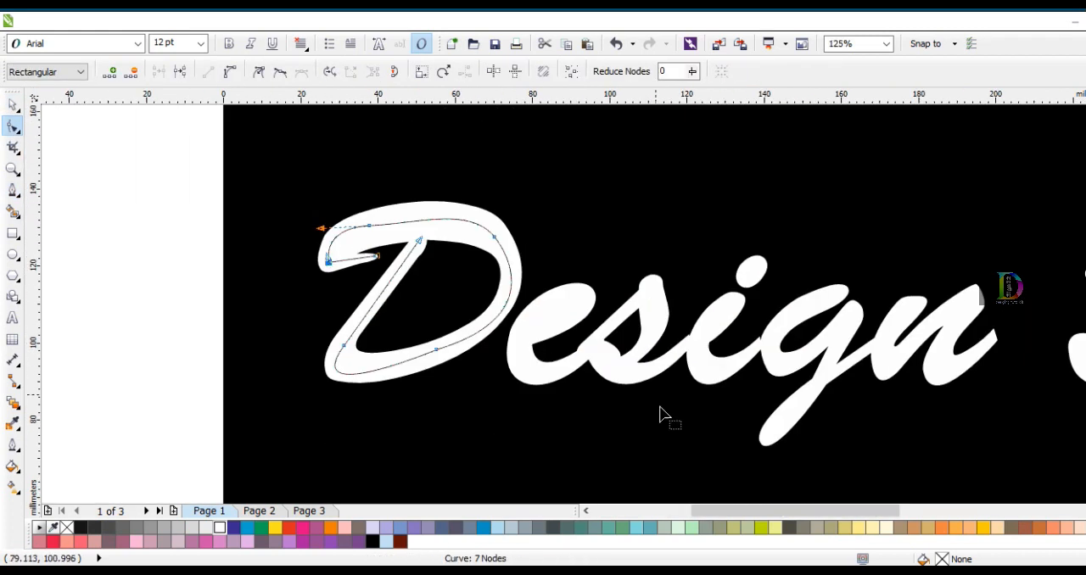
# Trace a new Bezier curve along the loop and tail of the letter e, ending where the s begins
pyautogui.click(12, 190)
pyautogui.scroll(1, 563, 339)
pyautogui.click(477, 341)
pyautogui.moveTo(613, 285); pyautogui.dragTo(645, 231)
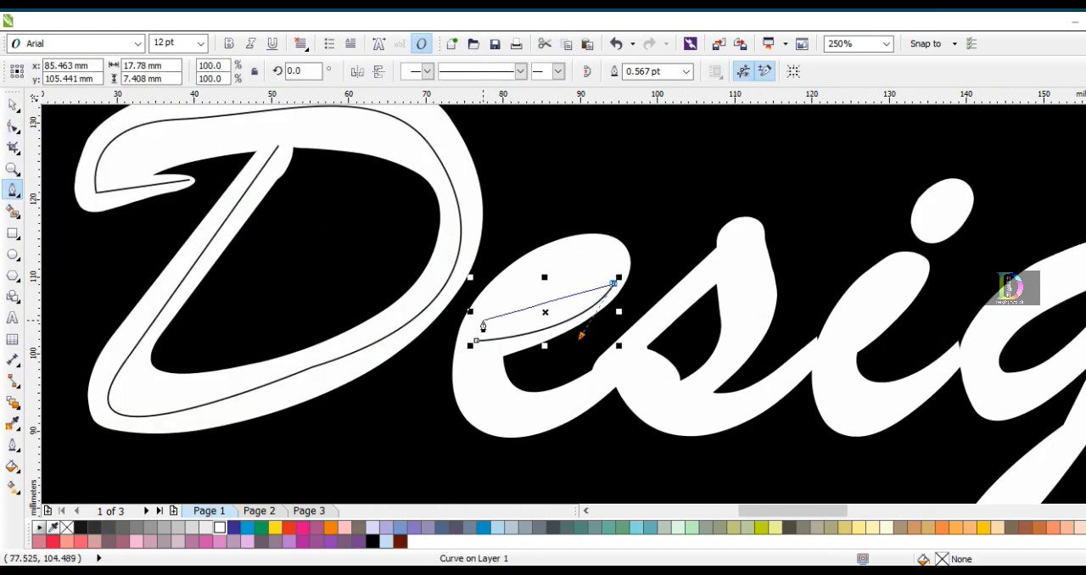
pyautogui.moveTo(492, 306); pyautogui.dragTo(378, 424)
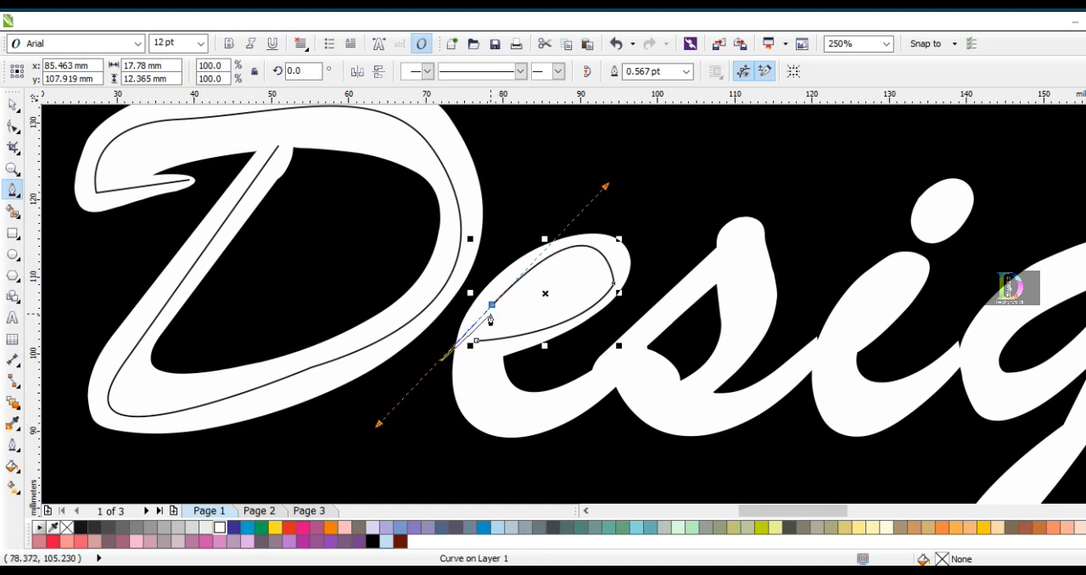
pyautogui.moveTo(534, 415); pyautogui.dragTo(647, 381)
pyautogui.click(599, 383)
# Continue the Bezier curve along the letter s, around its top and lower loop, up to the start of the i
pyautogui.click(714, 270)
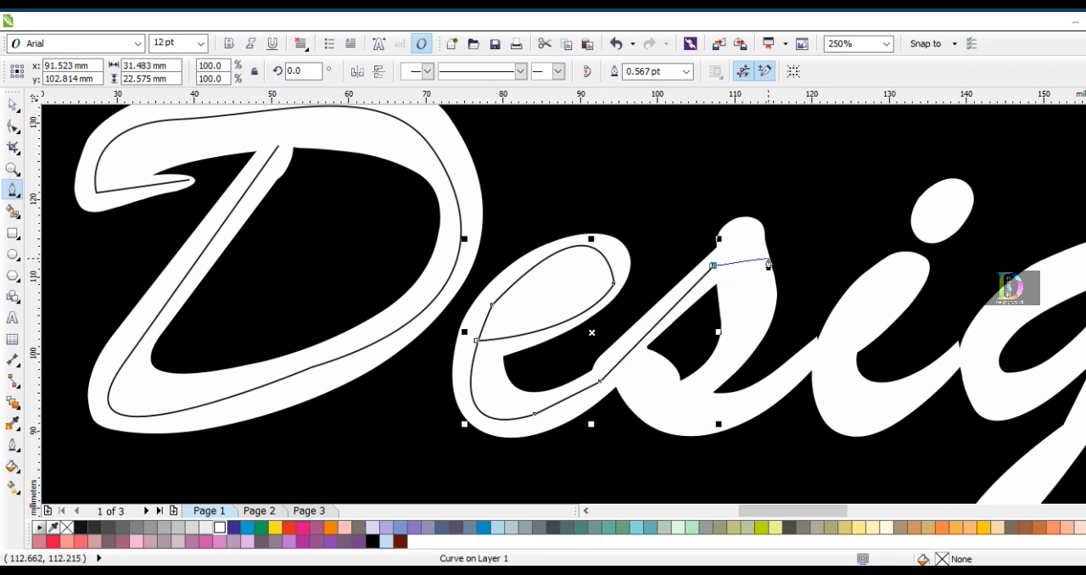
pyautogui.click(757, 232)
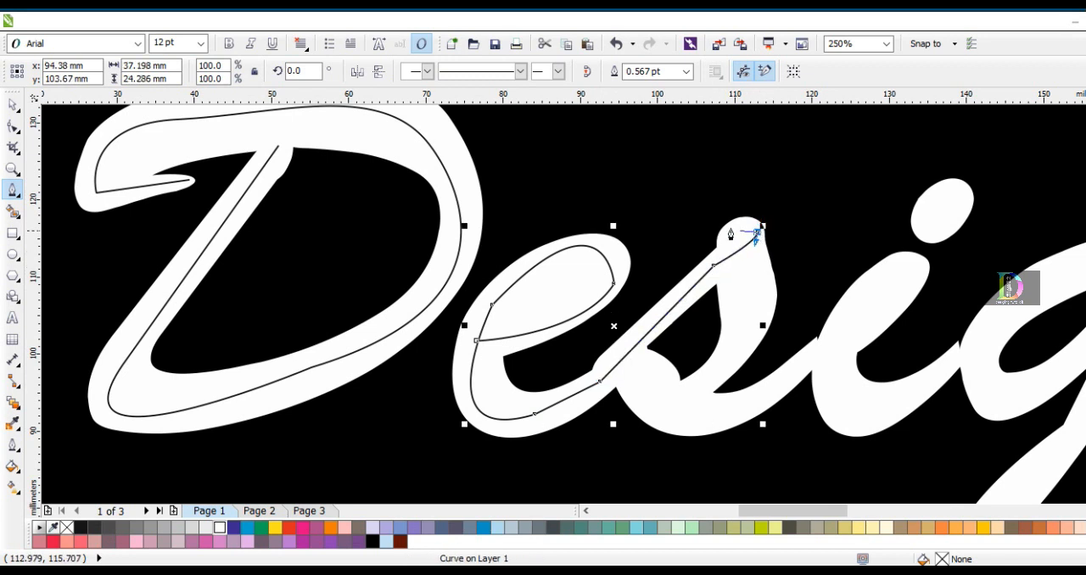
pyautogui.moveTo(731, 219); pyautogui.dragTo(718, 234)
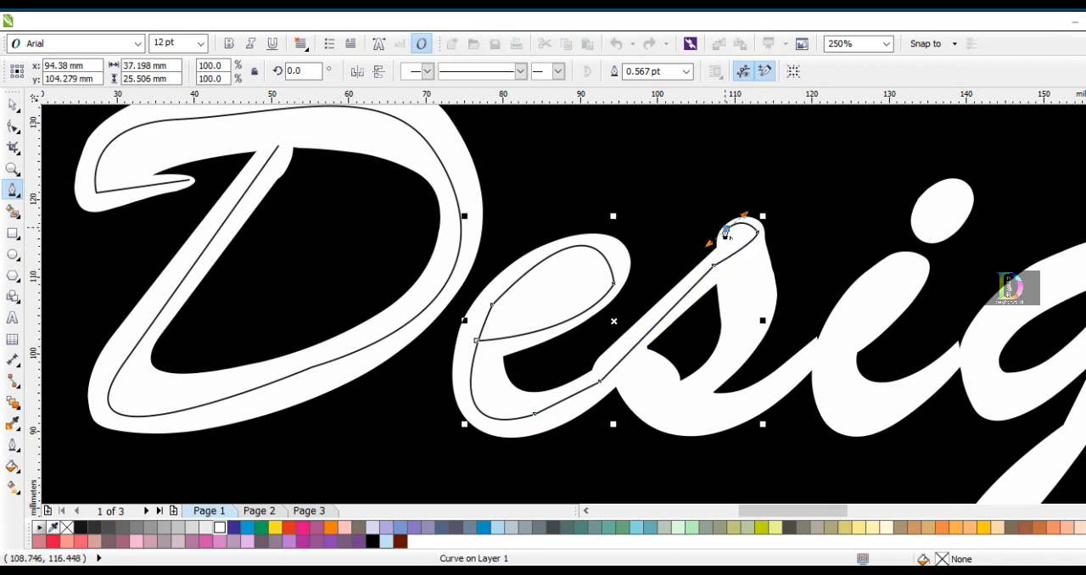
pyautogui.moveTo(685, 390); pyautogui.dragTo(581, 435)
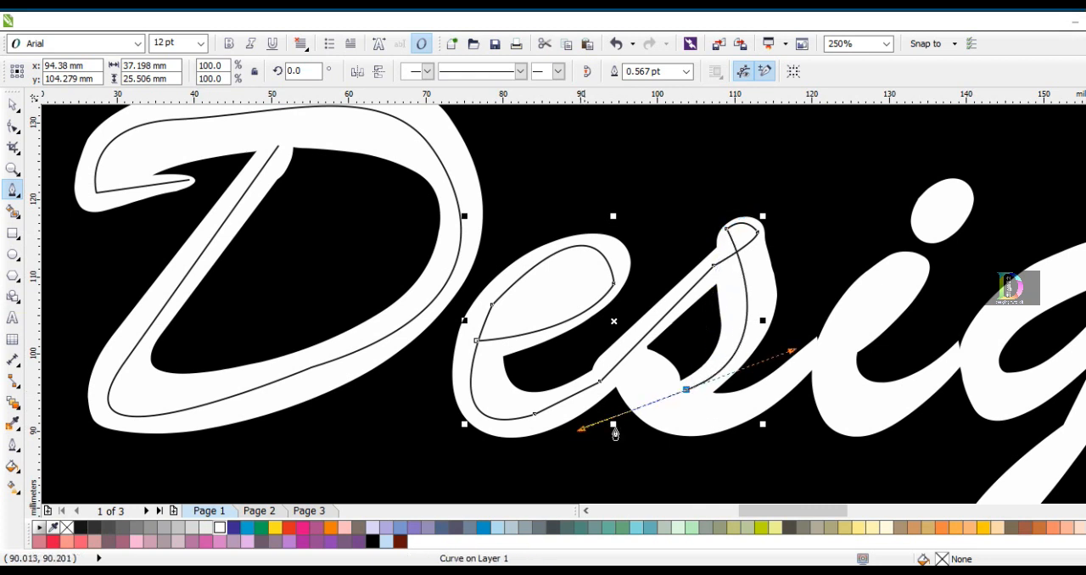
pyautogui.click(687, 392)
pyautogui.moveTo(618, 374); pyautogui.dragTo(604, 323)
pyautogui.moveTo(685, 402); pyautogui.dragTo(708, 477)
pyautogui.moveTo(811, 355); pyautogui.dragTo(898, 263)
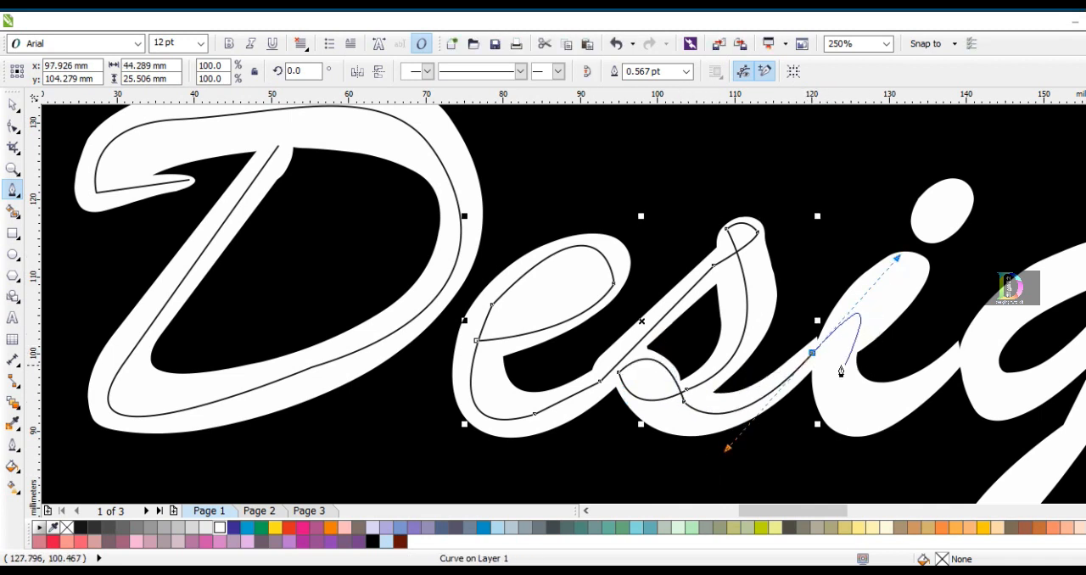
# Extend the Bezier curve through the body of the letter i to its junction with the g
pyautogui.moveTo(923, 262); pyautogui.dragTo(929, 198)
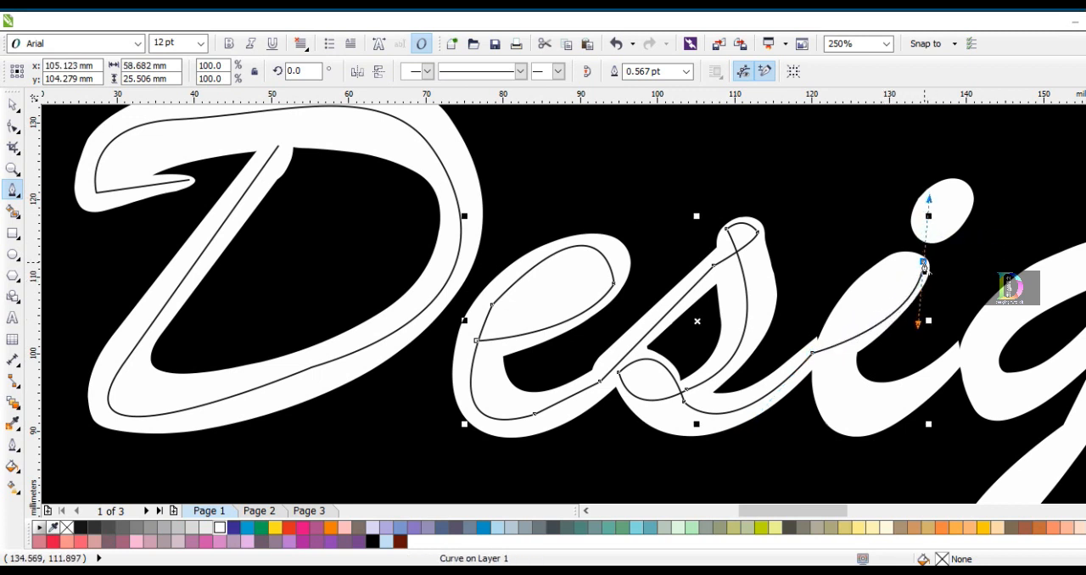
pyautogui.moveTo(828, 354); pyautogui.dragTo(793, 440)
pyautogui.moveTo(901, 394); pyautogui.dragTo(986, 318)
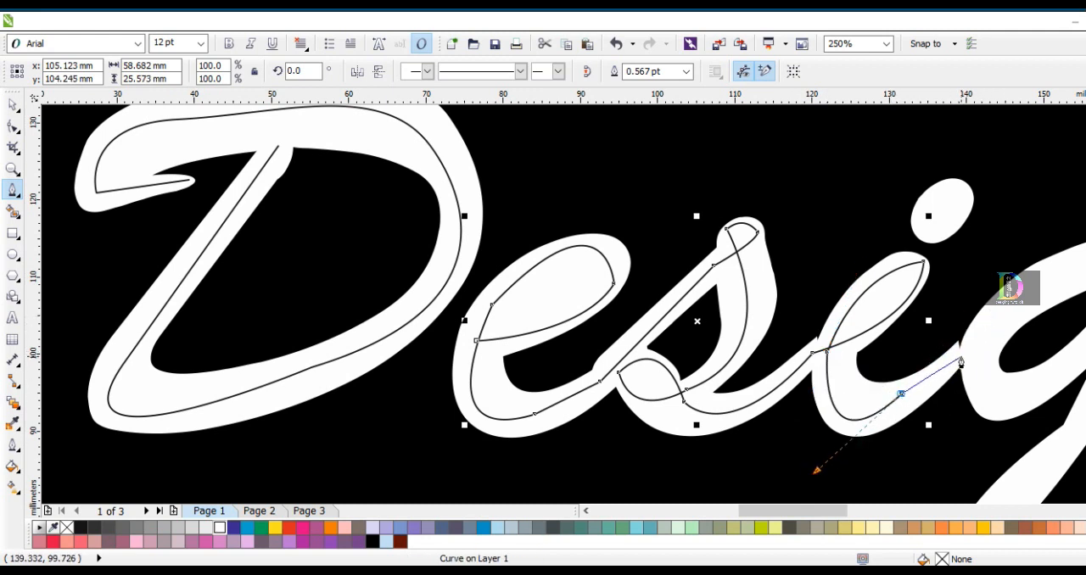
# Remove the extra node on the i's tail and reshape the curve at the junction between the s and i
pyautogui.click(13, 126)
pyautogui.scroll(2, 874, 381)
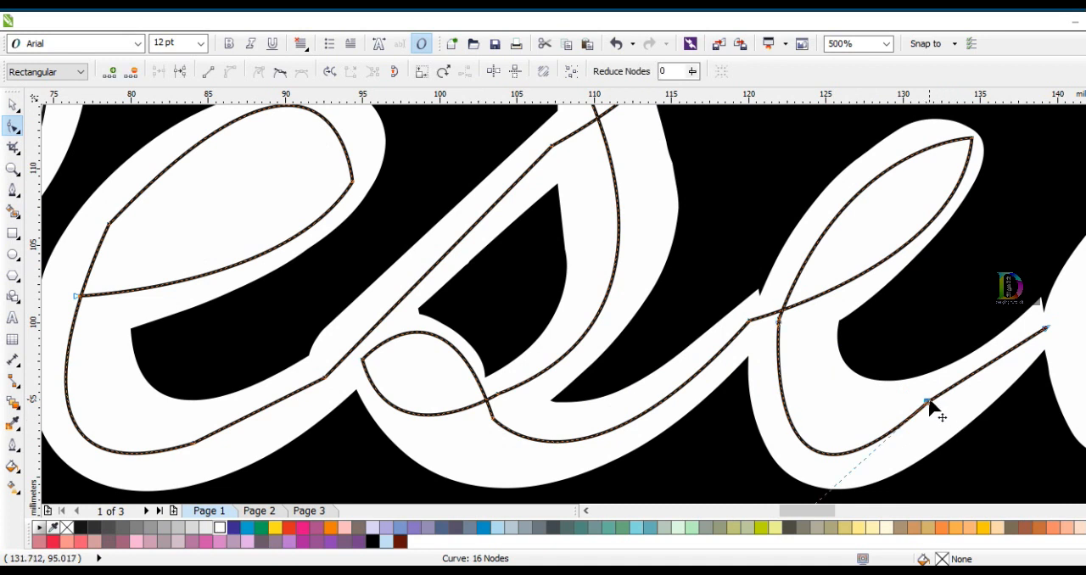
pyautogui.scroll(-2, 906, 327)
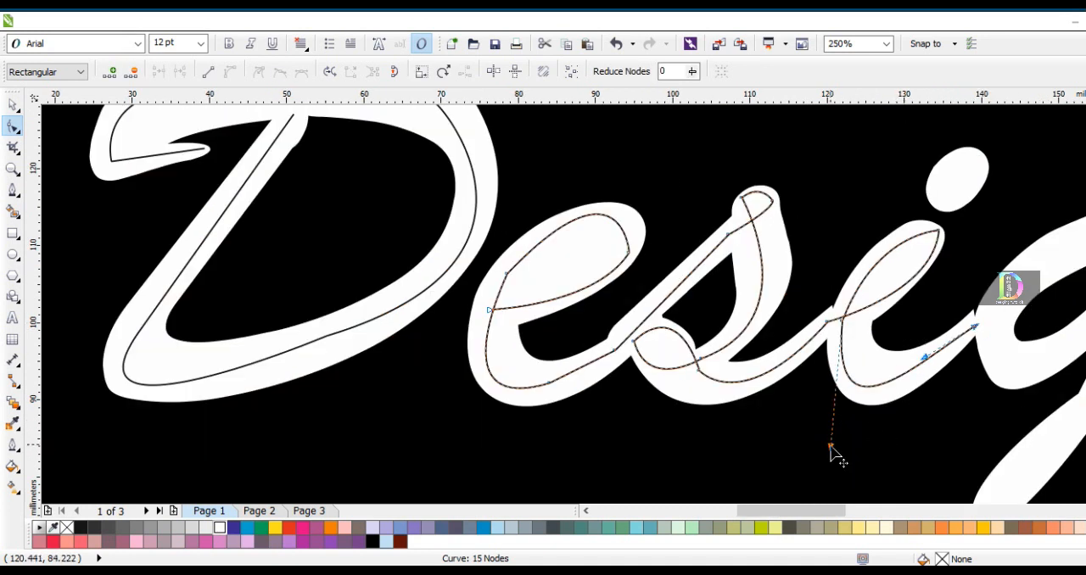
pyautogui.moveTo(832, 452); pyautogui.dragTo(839, 447)
pyautogui.scroll(1, 856, 315)
pyautogui.moveTo(826, 321); pyautogui.dragTo(832, 323)
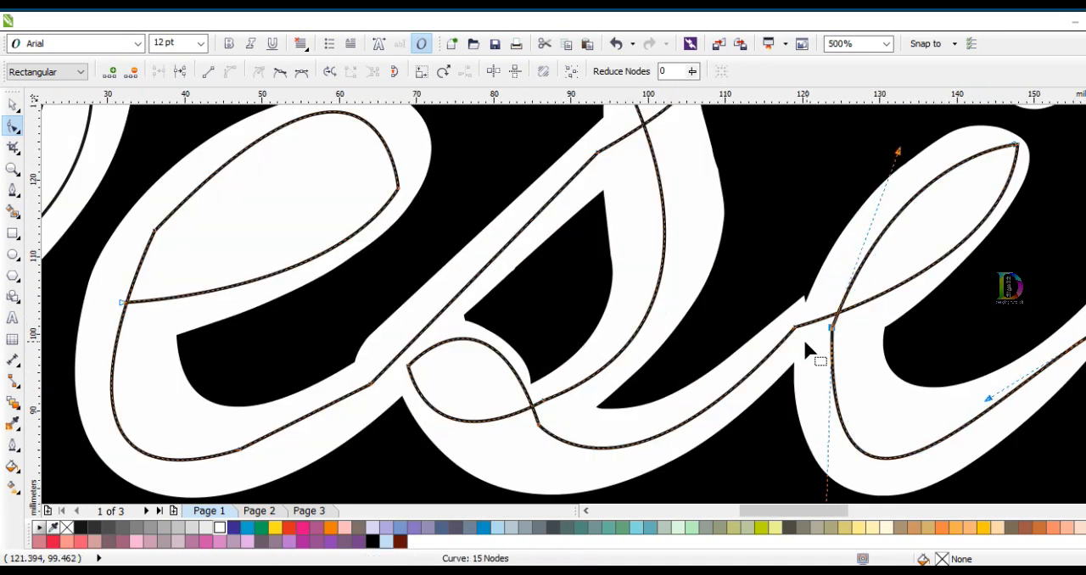
pyautogui.scroll(-2, 811, 337)
pyautogui.press('space')
pyautogui.press('F4')
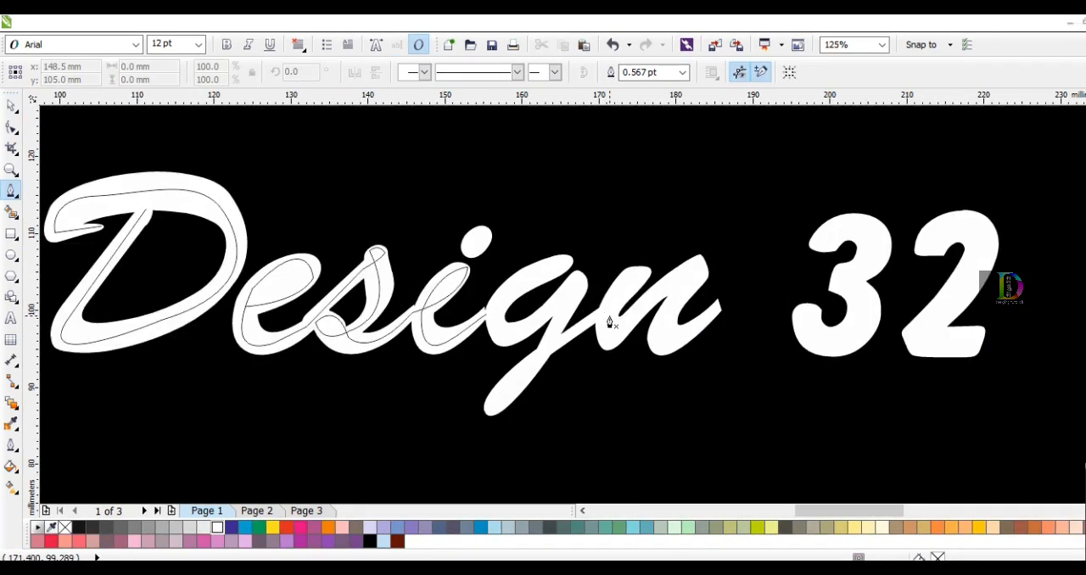
# Trace the letter g and its descender with a new Bezier curve, ending at the start of the n
pyautogui.scroll(1, 612, 318)
pyautogui.moveTo(383, 342); pyautogui.dragTo(420, 430)
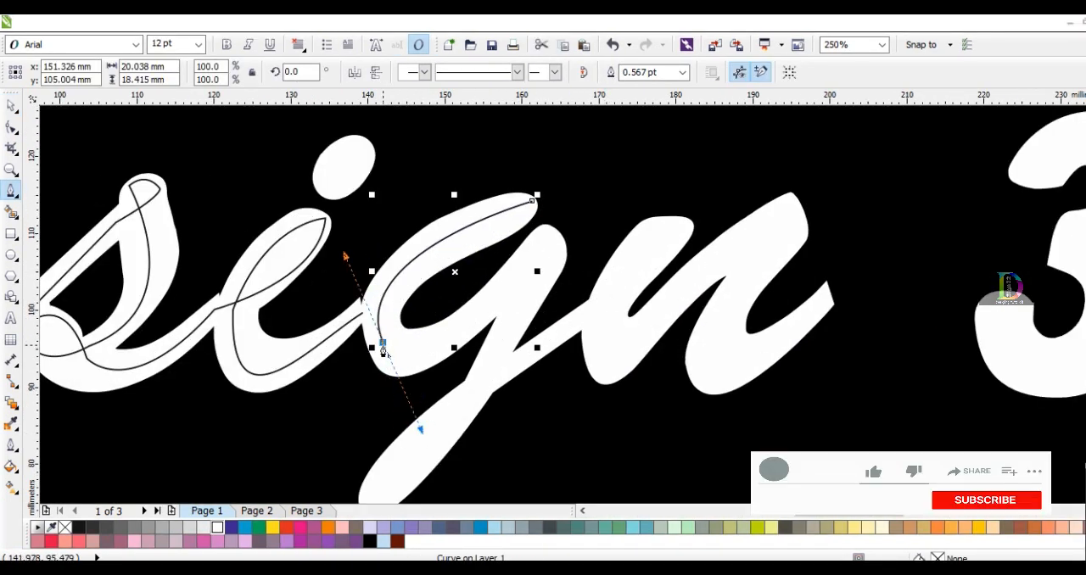
pyautogui.moveTo(556, 265); pyautogui.dragTo(628, 167)
pyautogui.hotkey('ctrl', 'z')
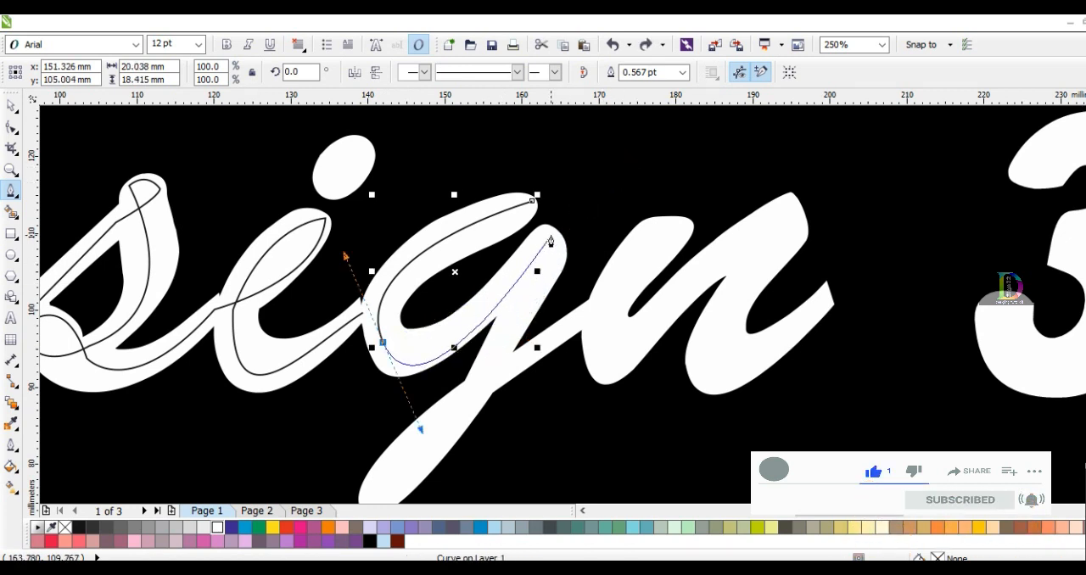
pyautogui.click(551, 242)
pyautogui.press('F3')
pyautogui.moveTo(456, 412); pyautogui.dragTo(399, 459)
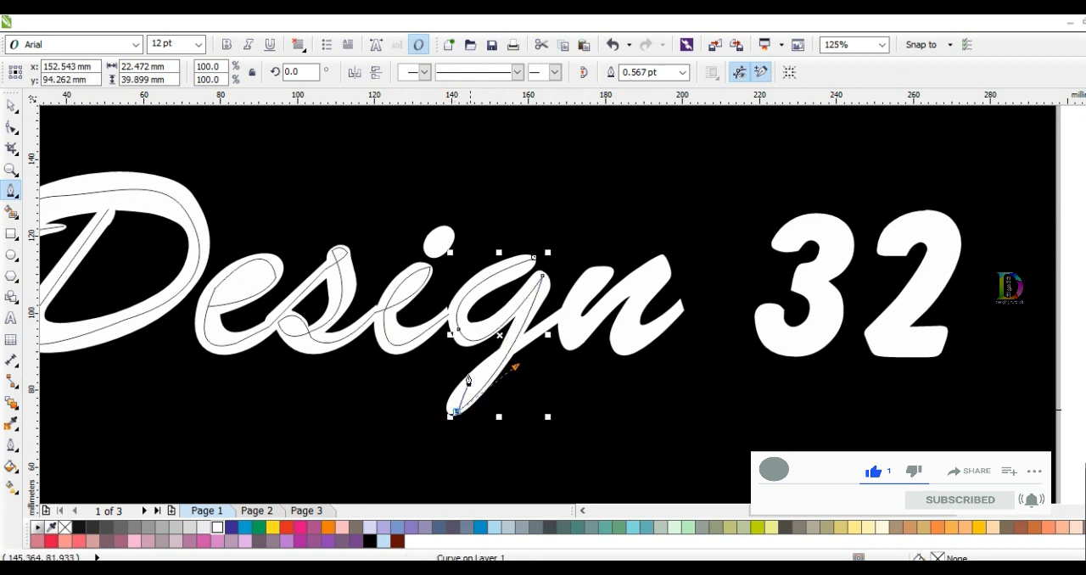
pyautogui.moveTo(558, 317); pyautogui.dragTo(646, 271)
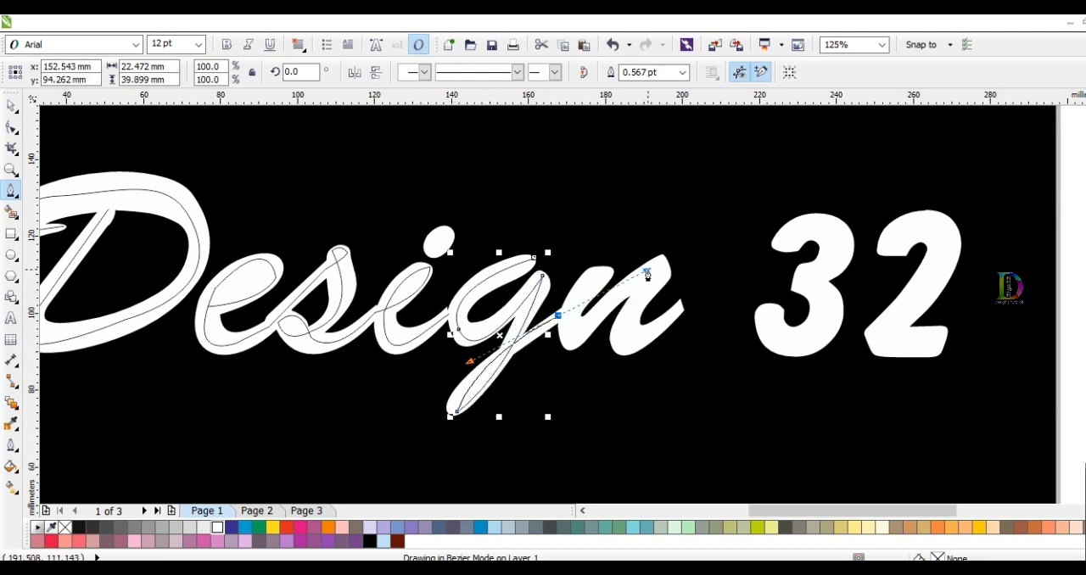
# Continue the g's Bezier curve through both strokes of the letter n to the tip of its tail
pyautogui.scroll(2, 590, 301)
pyautogui.click(611, 240)
pyautogui.moveTo(552, 368); pyautogui.dragTo(571, 442)
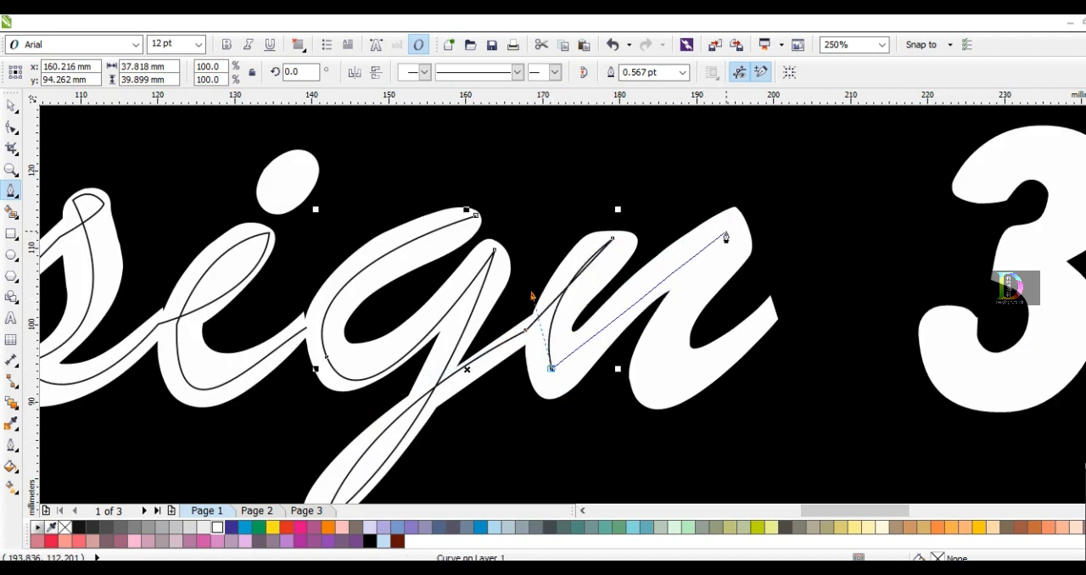
pyautogui.moveTo(743, 223); pyautogui.dragTo(783, 229)
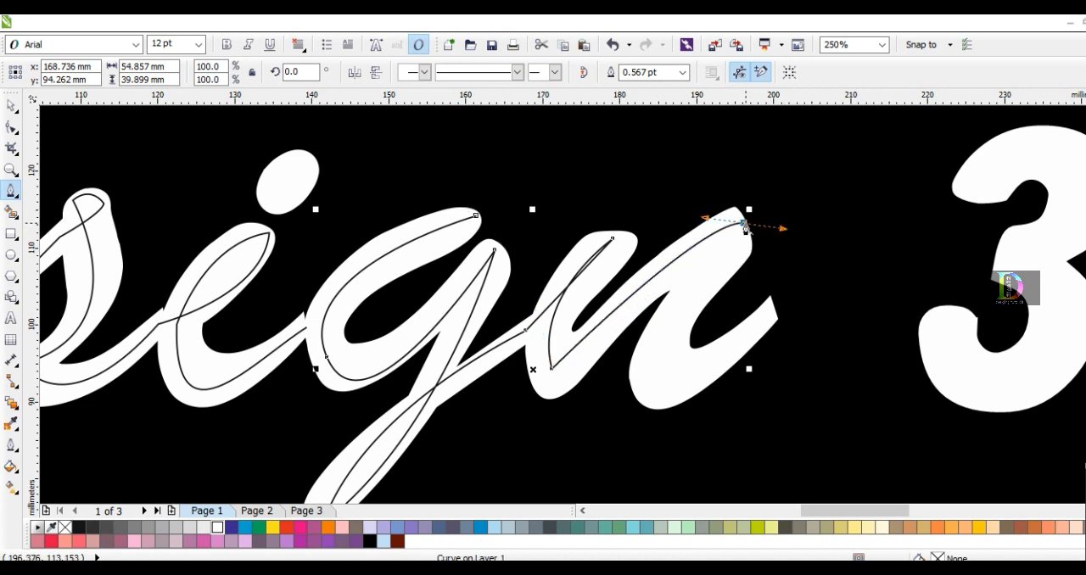
pyautogui.moveTo(704, 371); pyautogui.dragTo(857, 302)
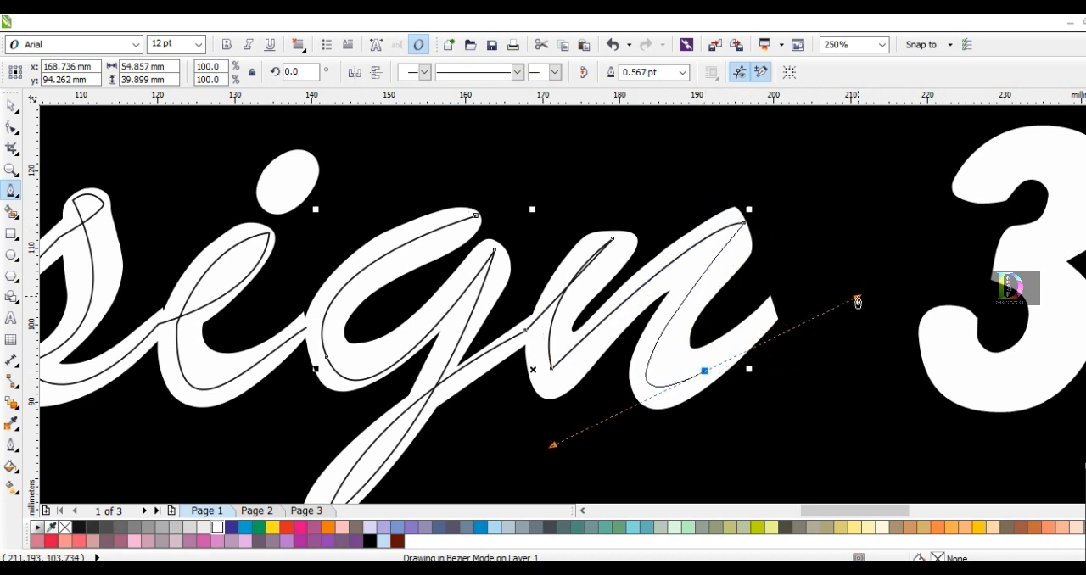
pyautogui.click(776, 311)
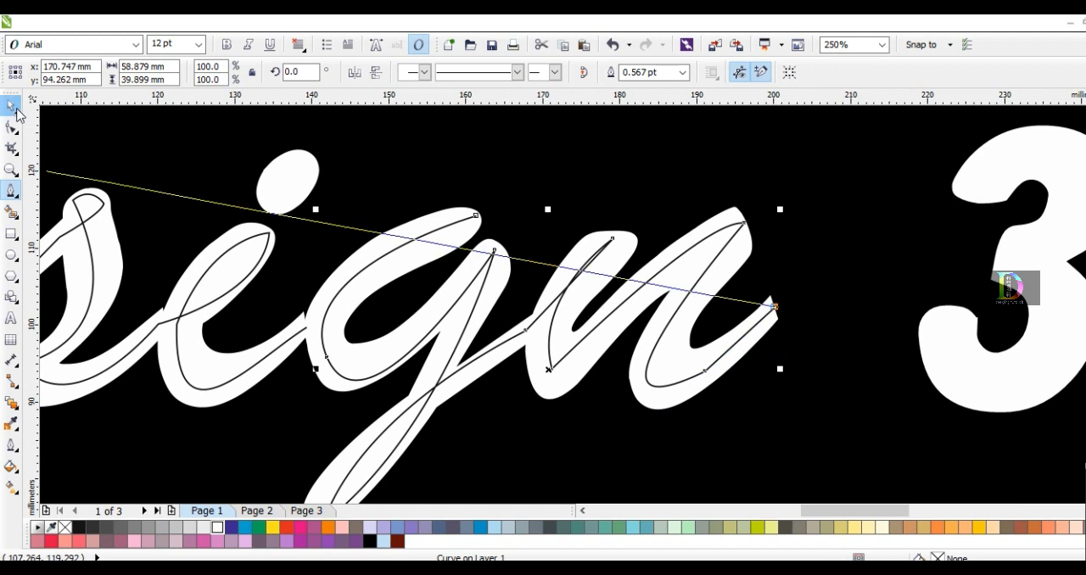
# Finish the n's curve and trace the centre line of the digit 3 with a new Bezier curve, ending at its lower tip
pyautogui.click(17, 111)
pyautogui.scroll(-2, 382, 311)
pyautogui.click(665, 330)
pyautogui.scroll(1, 535, 307)
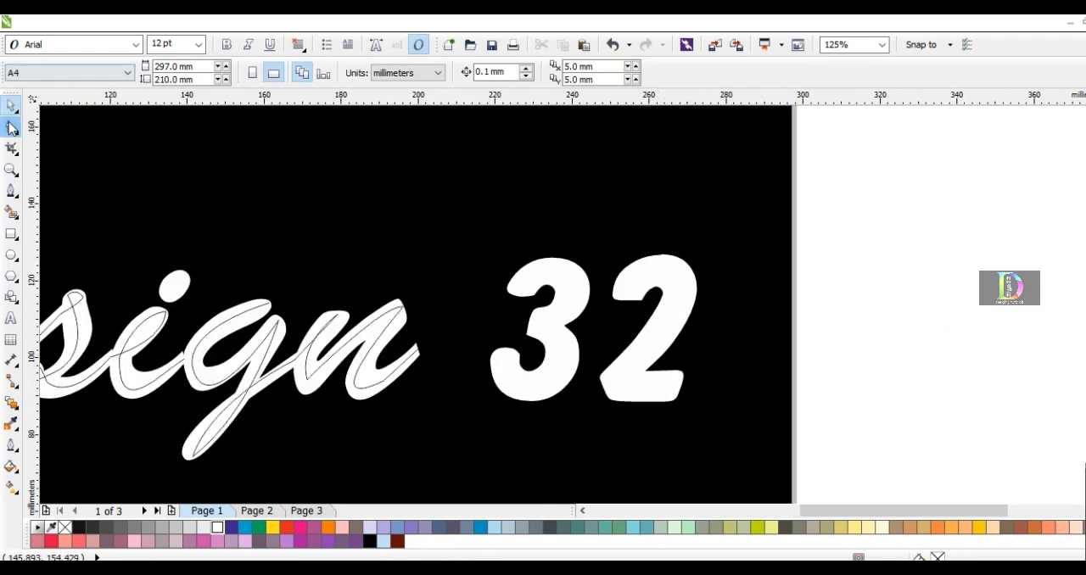
pyautogui.click(12, 191)
pyautogui.scroll(1, 531, 278)
pyautogui.moveTo(612, 307); pyautogui.dragTo(645, 404)
pyautogui.moveTo(526, 365); pyautogui.dragTo(447, 378)
pyautogui.keyDown('alt'); pyautogui.click(526, 365); pyautogui.keyUp('alt')
pyautogui.scroll(-1, 526, 367)
pyautogui.scroll(1, 553, 439)
pyautogui.moveTo(516, 407); pyautogui.dragTo(410, 455)
pyautogui.moveTo(448, 348); pyautogui.dragTo(435, 450)
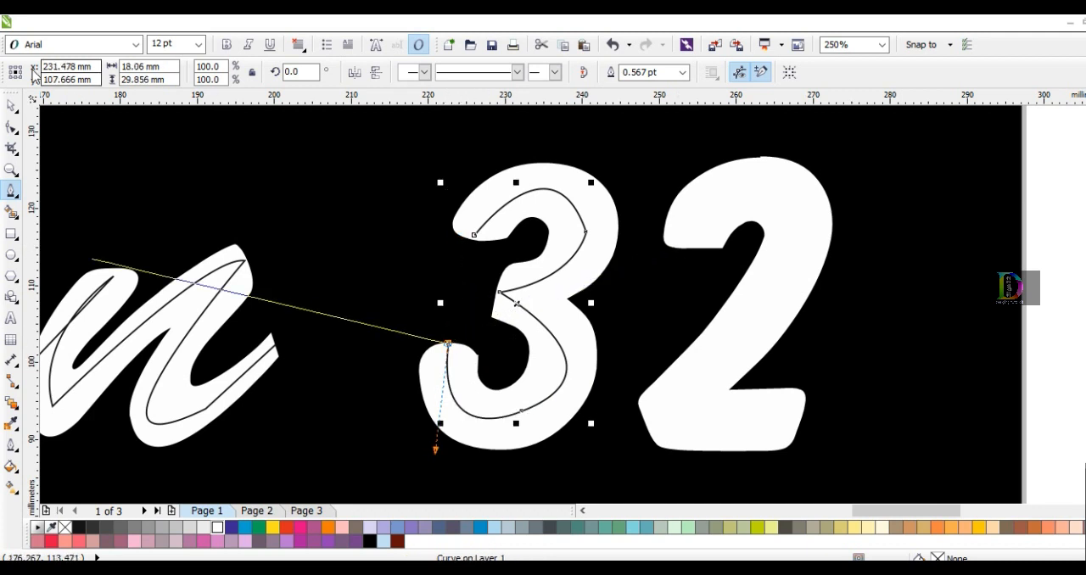
# Trace the centre line of the digit 2 with a new Bezier curve, from its upper tip to the end of its base
pyautogui.click(12, 106)
pyautogui.press('space')
pyautogui.click(689, 253)
pyautogui.moveTo(794, 191); pyautogui.dragTo(866, 246)
pyautogui.moveTo(667, 399); pyautogui.dragTo(532, 481)
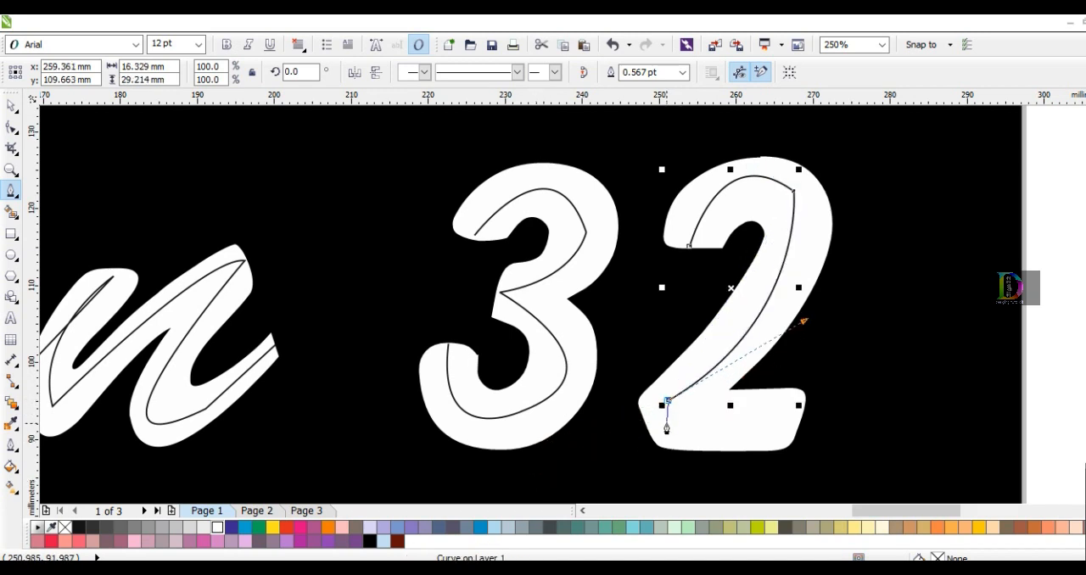
pyautogui.click(667, 423)
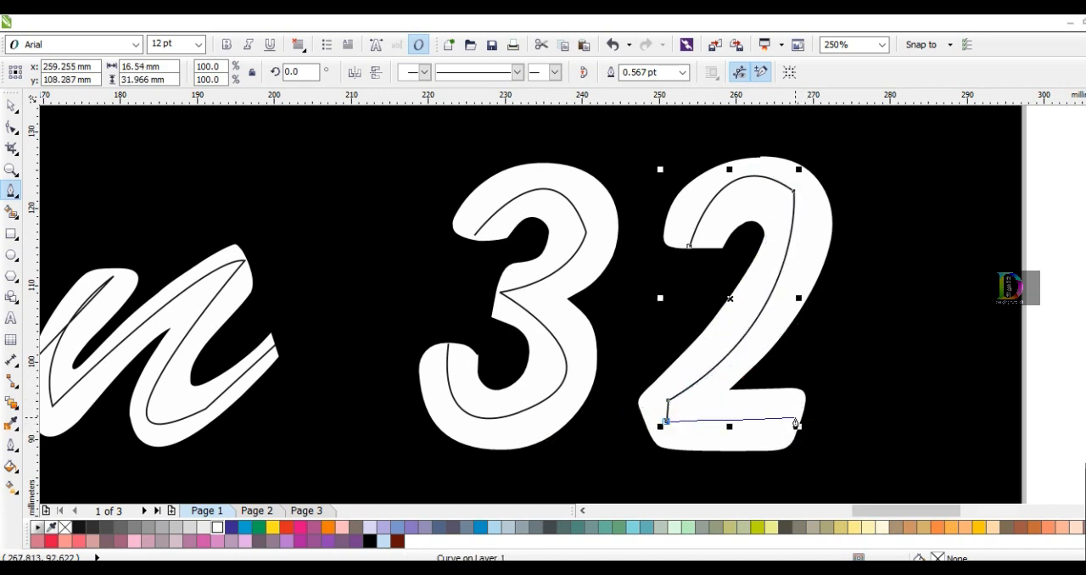
pyautogui.click(798, 426)
# Delete the extra node at the 2's base corner and smooth the remaining corner node
pyautogui.click(11, 126)
pyautogui.click(669, 401)
pyautogui.click(666, 421)
pyautogui.press('Delete')
pyautogui.scroll(1, 791, 427)
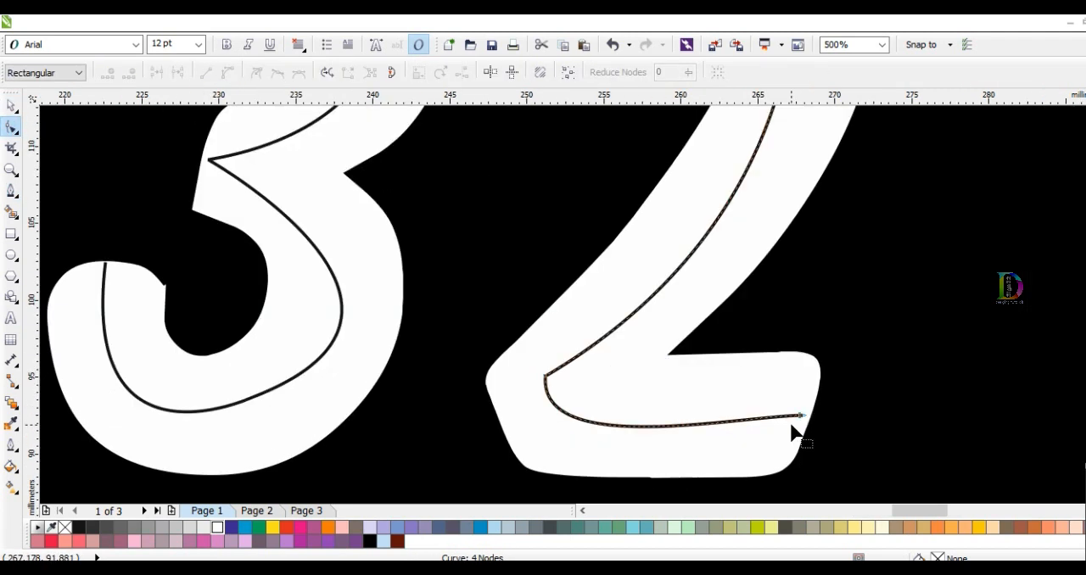
pyautogui.click(545, 376)
pyautogui.press('s')
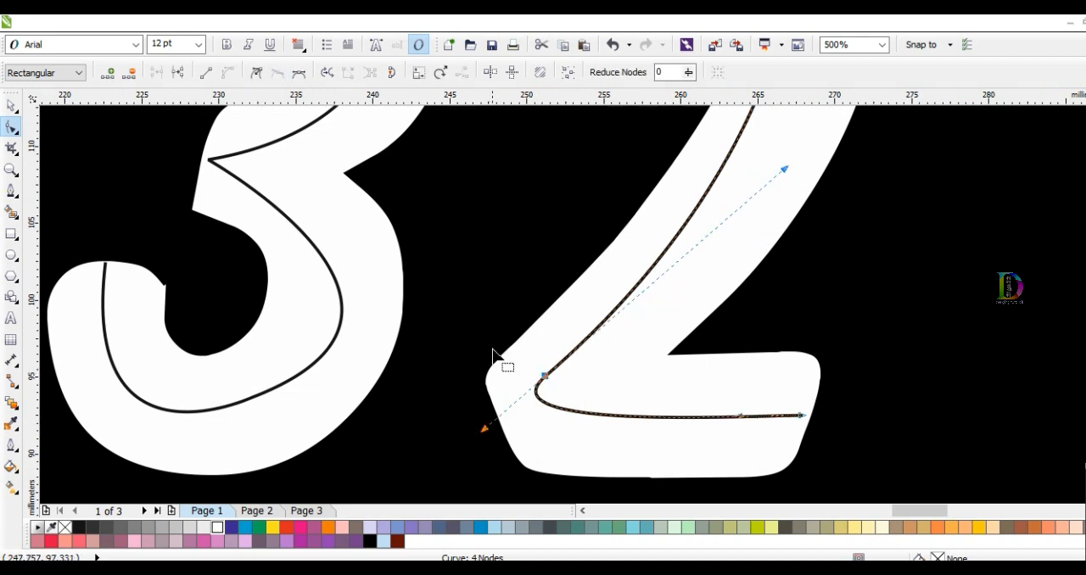
# Make the node on the 2's upper bend symmetrical and adjust the curve's nodes to follow the middle of the digit
pyautogui.scroll(-1, 495, 349)
pyautogui.scroll(2, 647, 156)
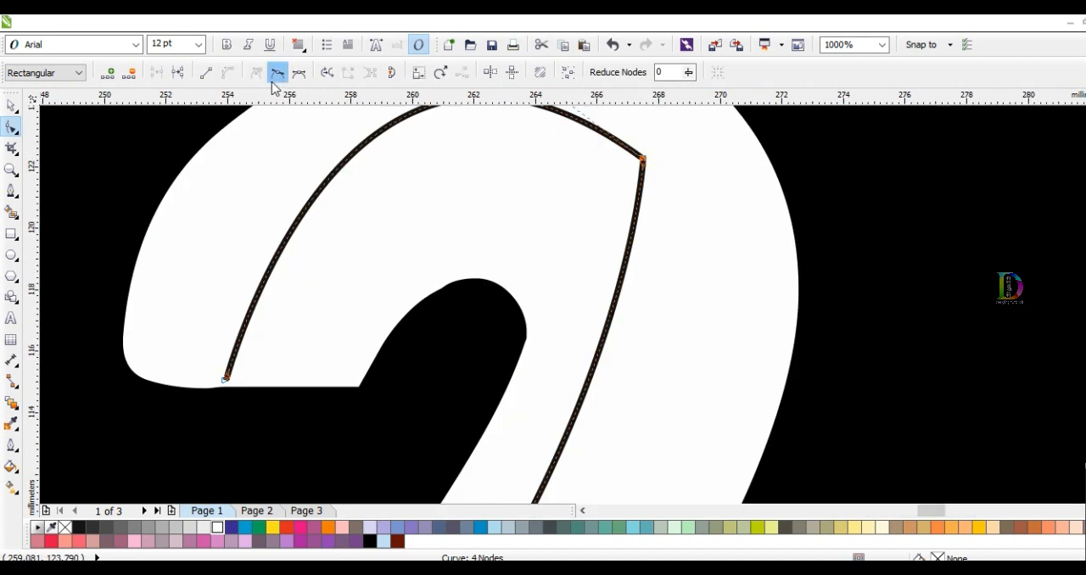
pyautogui.click(299, 74)
pyautogui.scroll(-1, 446, 241)
pyautogui.moveTo(545, 201); pyautogui.dragTo(534, 190)
pyautogui.scroll(-1, 510, 247)
pyautogui.scroll(2, 429, 377)
pyautogui.moveTo(885, 412); pyautogui.dragTo(893, 420)
pyautogui.moveTo(369, 332); pyautogui.dragTo(357, 365)
pyautogui.scroll(-2, 424, 306)
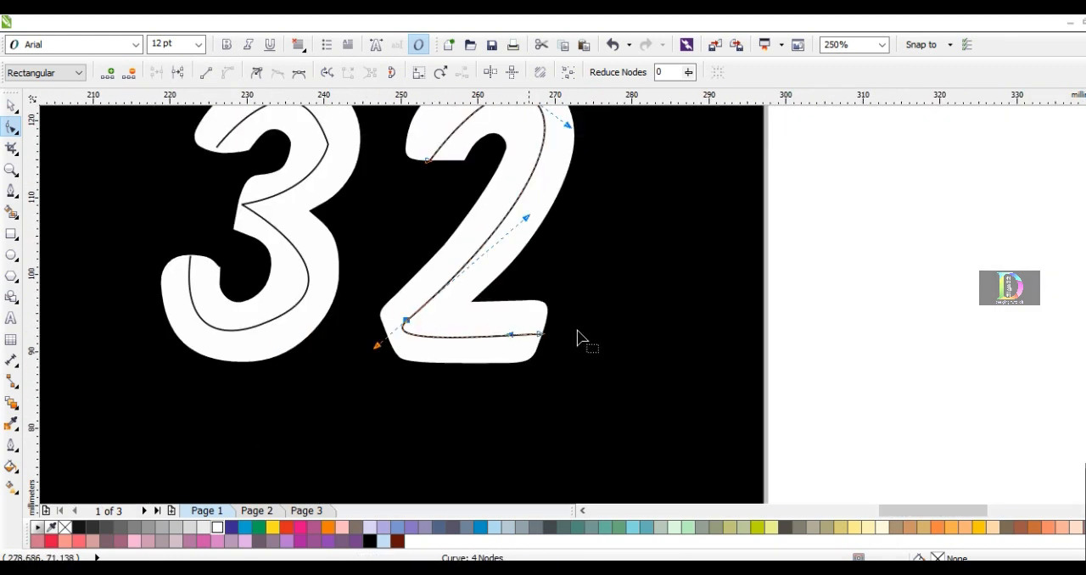
# Delete the extra node on the 3's upper bend and reshape the curve from its middle node
pyautogui.press('space')
pyautogui.scroll(-2, 259, 208)
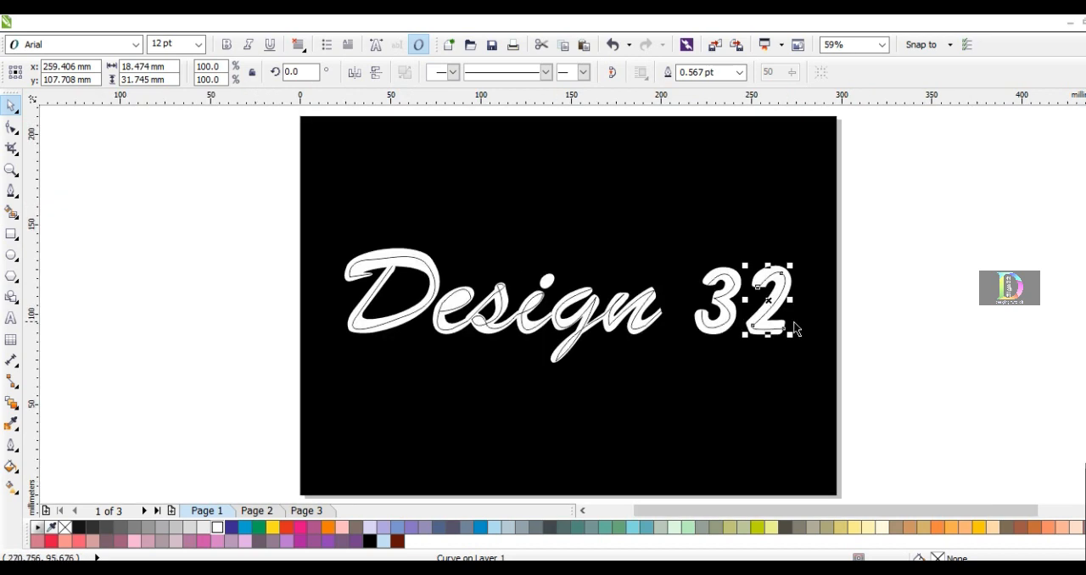
pyautogui.scroll(1, 795, 324)
pyautogui.click(760, 302)
pyautogui.click(14, 127)
pyautogui.scroll(1, 761, 300)
pyautogui.click(754, 305)
pyautogui.click(132, 75)
pyautogui.click(670, 368)
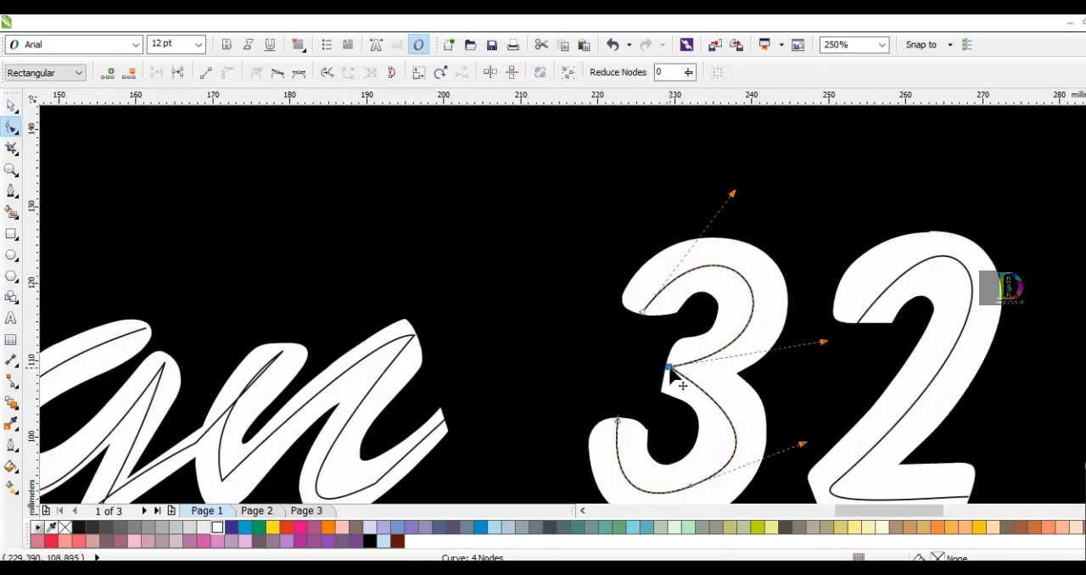
pyautogui.moveTo(823, 343); pyautogui.dragTo(838, 336)
# Adjust the lower bend of the 3's curve and delete its extra node
pyautogui.scroll(-1, 770, 296)
pyautogui.scroll(1, 787, 390)
pyautogui.click(671, 393)
pyautogui.click(298, 73)
pyautogui.hotkey('ctrl', 'z')
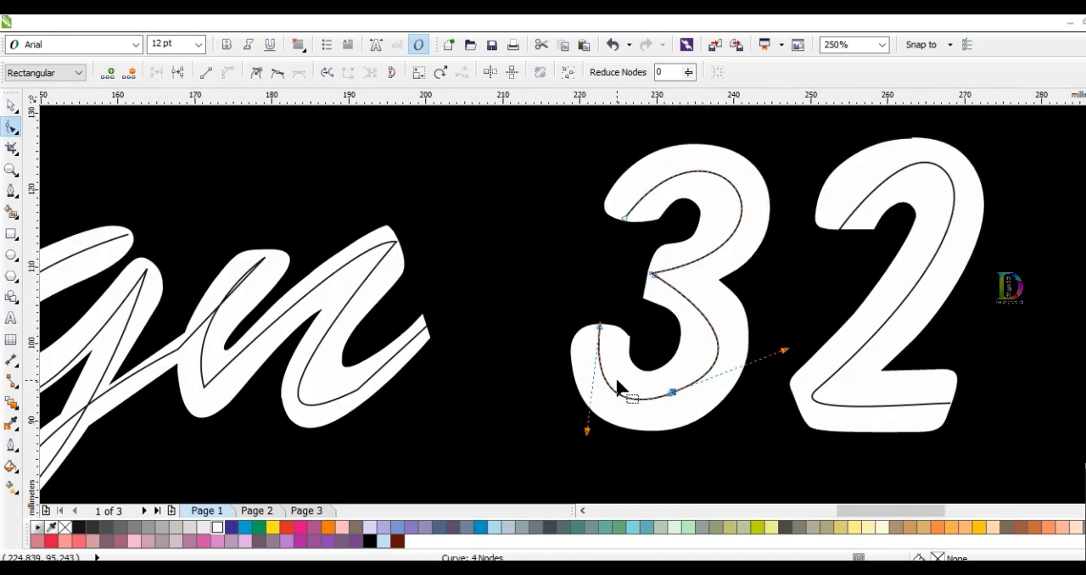
pyautogui.hotkey('ctrl', 'shift', 'z')
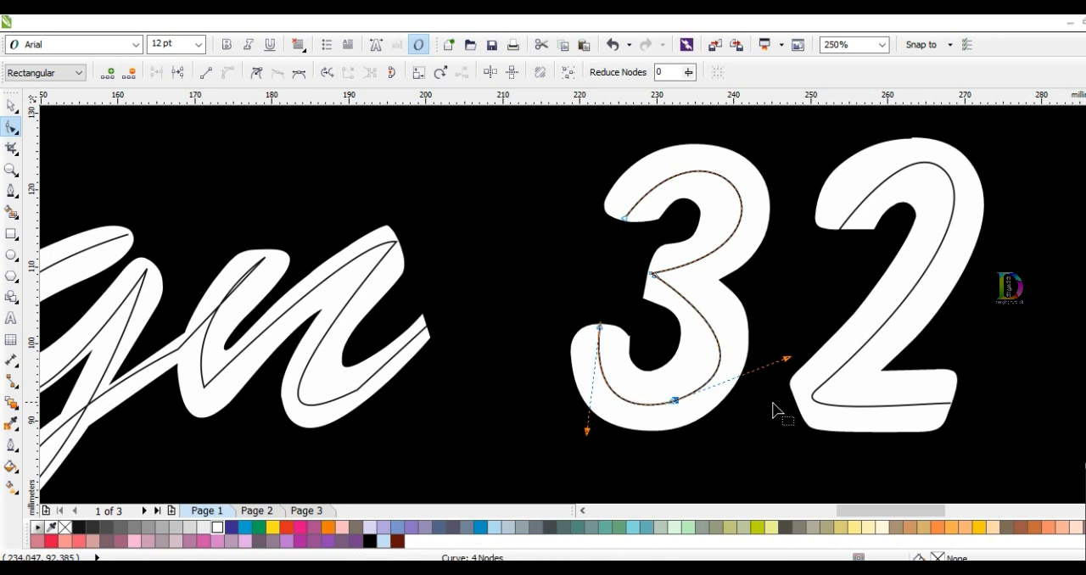
pyautogui.press('Delete')
pyautogui.scroll(-2, 758, 412)
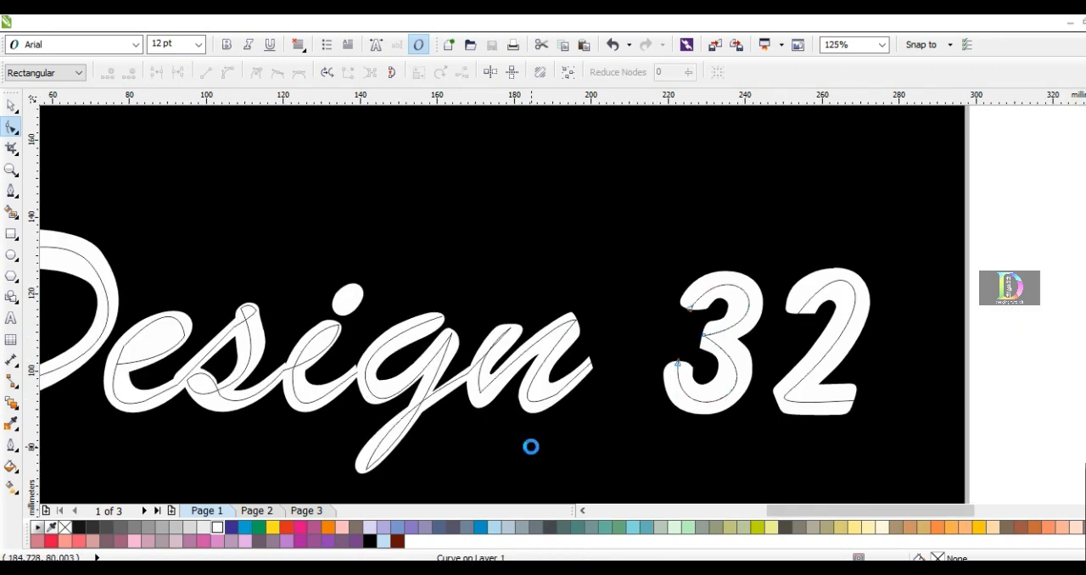
# Draw a circle about 9 mm across below the D, fill it red and remove its outline
pyautogui.hotkey('shift', 'F4')
pyautogui.click(12, 253)
pyautogui.moveTo(127, 254); pyautogui.dragTo(351, 418)
pyautogui.press('space')
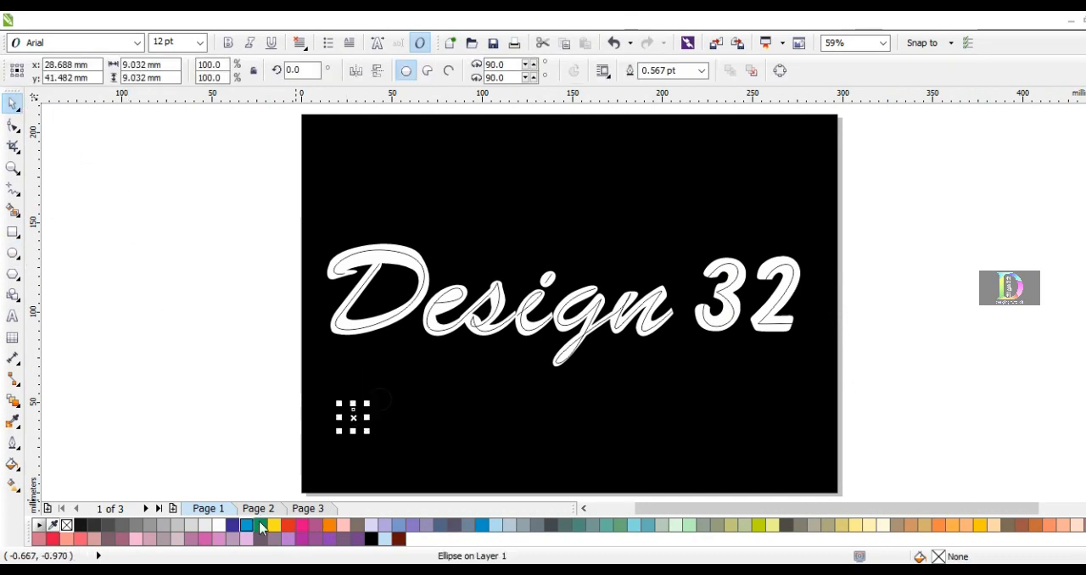
pyautogui.click(288, 525)
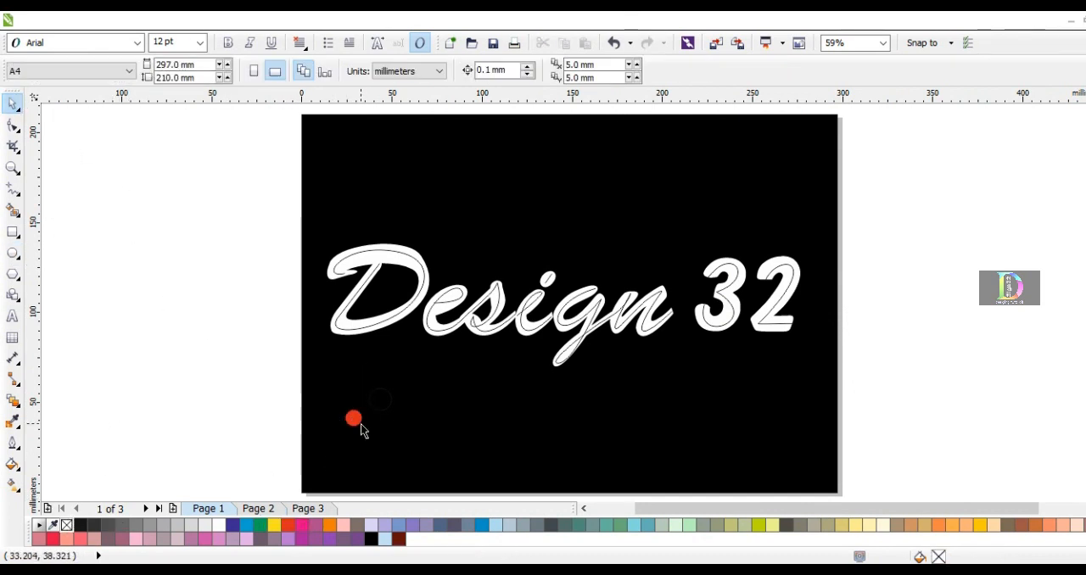
# Enlarge the red circle to about 12.4 mm across
pyautogui.scroll(4, 353, 417)
pyautogui.moveTo(388, 375); pyautogui.dragTo(410, 362)
pyautogui.scroll(-1, 389, 358)
pyautogui.click(214, 350)
pyautogui.click(367, 390)
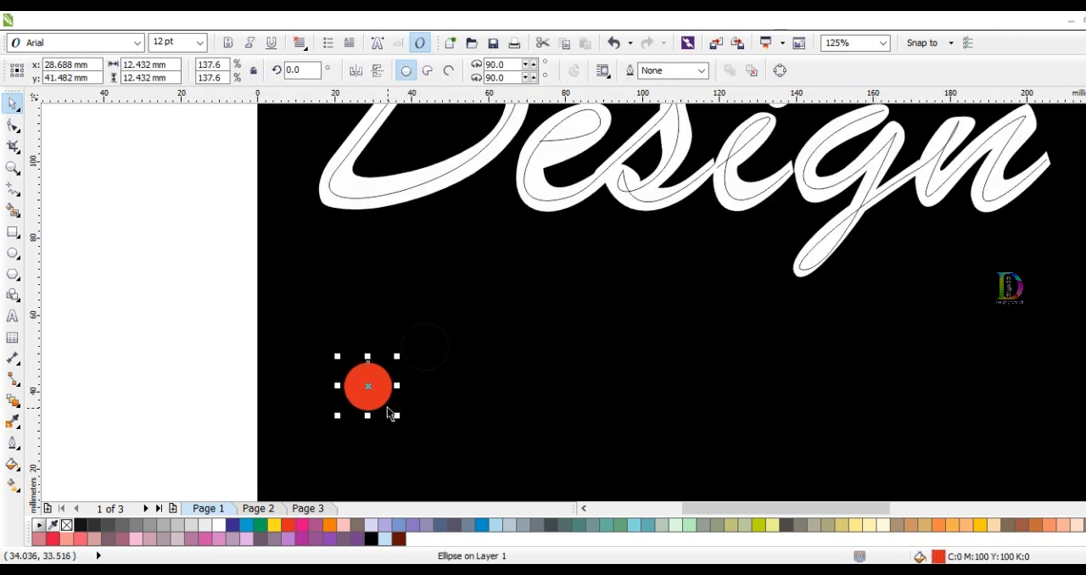
pyautogui.scroll(-1, 335, 391)
pyautogui.moveTo(427, 393); pyautogui.dragTo(567, 386)
pyautogui.rightClick(567, 386)
pyautogui.press('Delete')
# Scale the red circle down around its centre to about 6.1 mm across
pyautogui.click(355, 388)
pyautogui.scroll(1, 351, 384)
pyautogui.moveTo(378, 364); pyautogui.dragTo(369, 363)
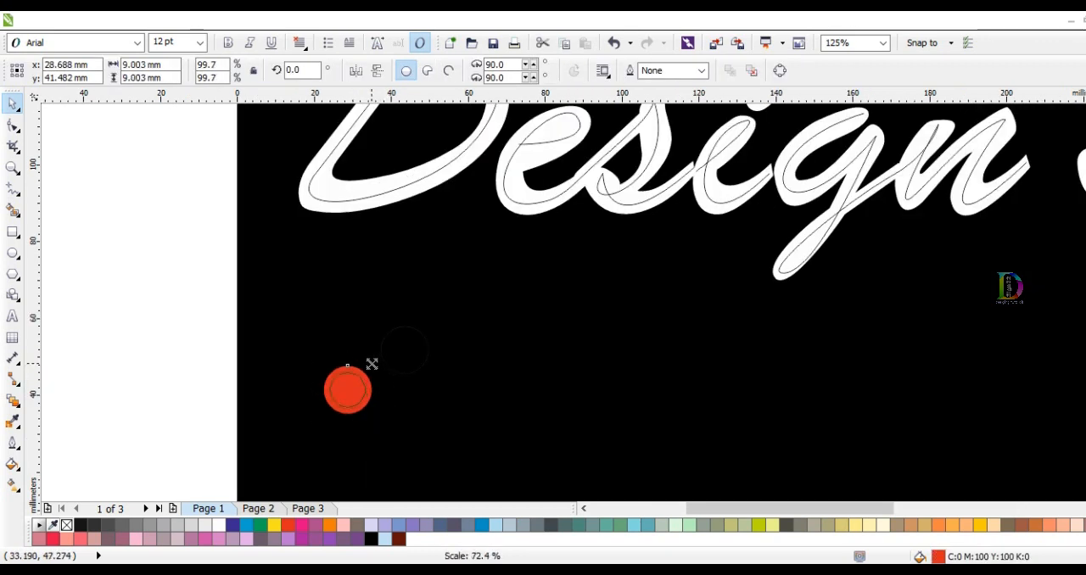
pyautogui.click(291, 358)
pyautogui.scroll(-1, 292, 358)
pyautogui.scroll(2, 333, 383)
pyautogui.click(329, 372)
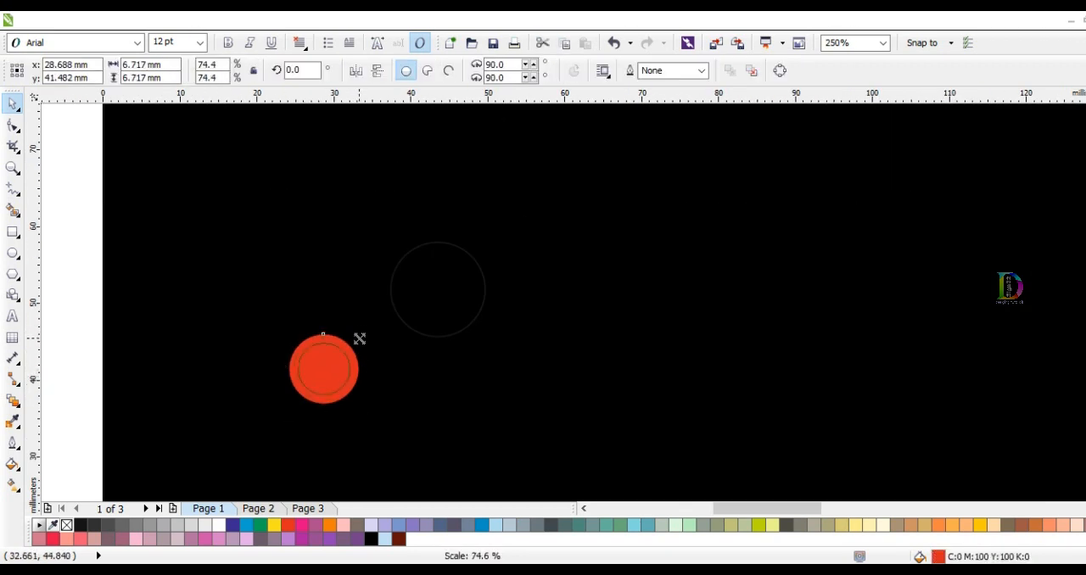
pyautogui.moveTo(360, 338); pyautogui.dragTo(359, 349)
pyautogui.scroll(-1, 311, 348)
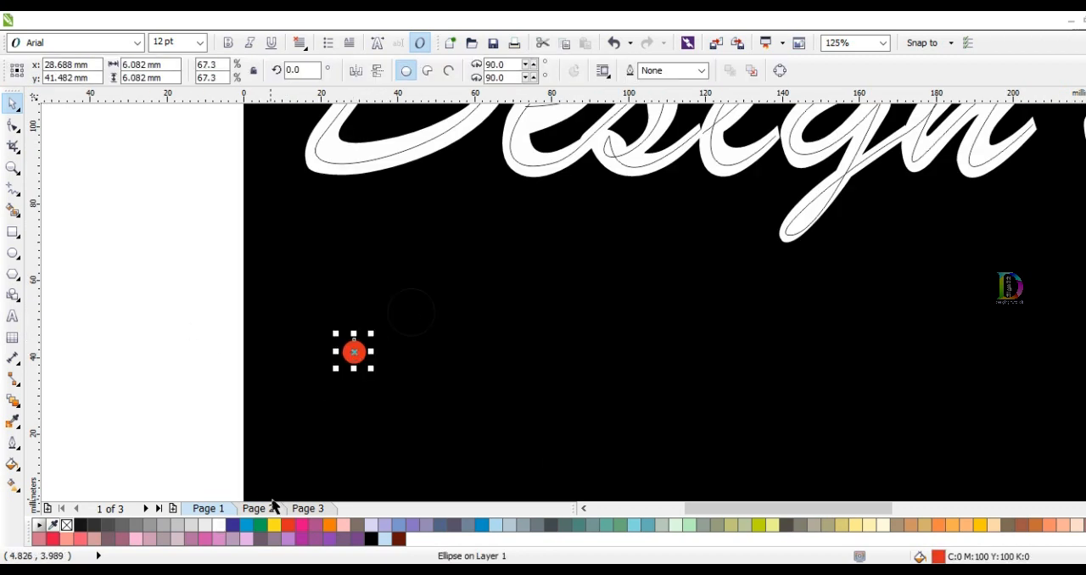
# Copy the red circle horizontally to below the g and fill the copy yellow
pyautogui.click(335, 403)
pyautogui.moveTo(354, 352); pyautogui.dragTo(391, 357)
pyautogui.moveTo(684, 353); pyautogui.dragTo(684, 353)
pyautogui.click(274, 526)
# Blend the red circle into the yellow circle with 999 steps
pyautogui.click(363, 364)
pyautogui.click(357, 355)
pyautogui.click(13, 400)
pyautogui.moveTo(353, 352); pyautogui.dragTo(684, 354)
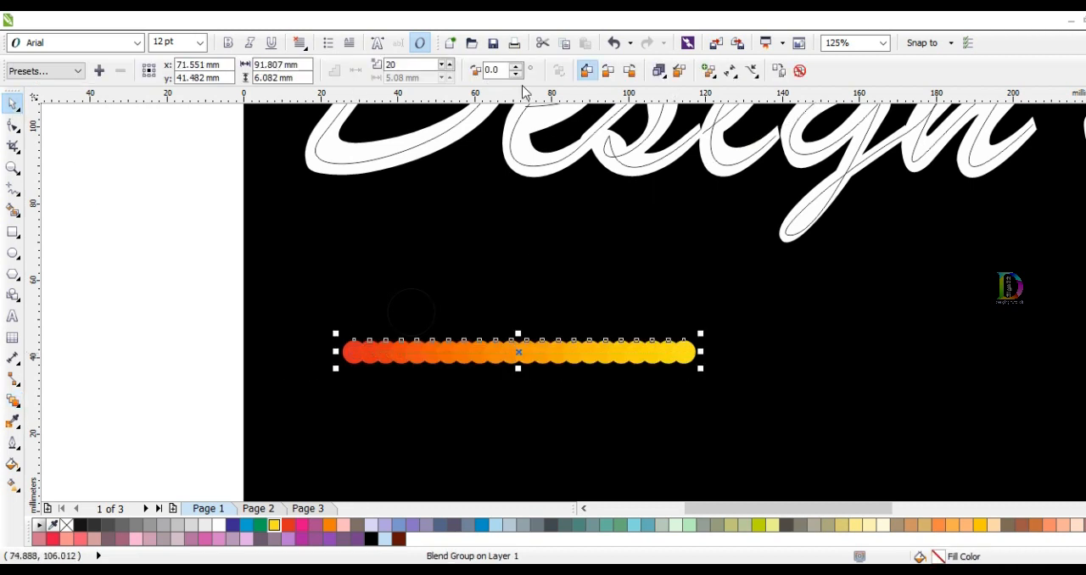
pyautogui.write('999')
pyautogui.press('Return')
pyautogui.click(108, 185)
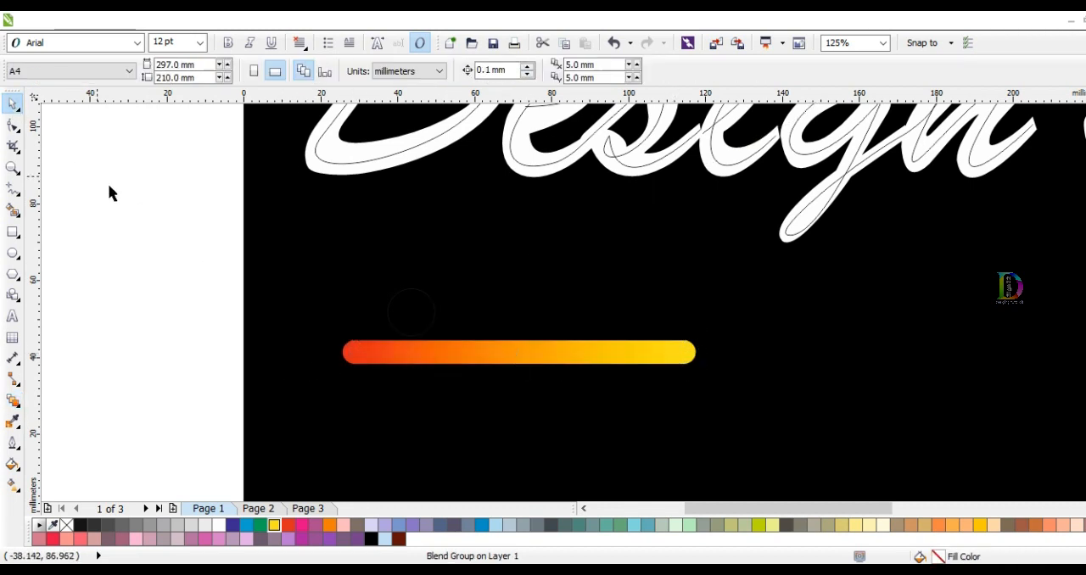
# Scale the red-to-yellow blend bar down to about 78.7 mm long
pyautogui.scroll(-1, 362, 327)
pyautogui.click(418, 340)
pyautogui.scroll(1, 473, 340)
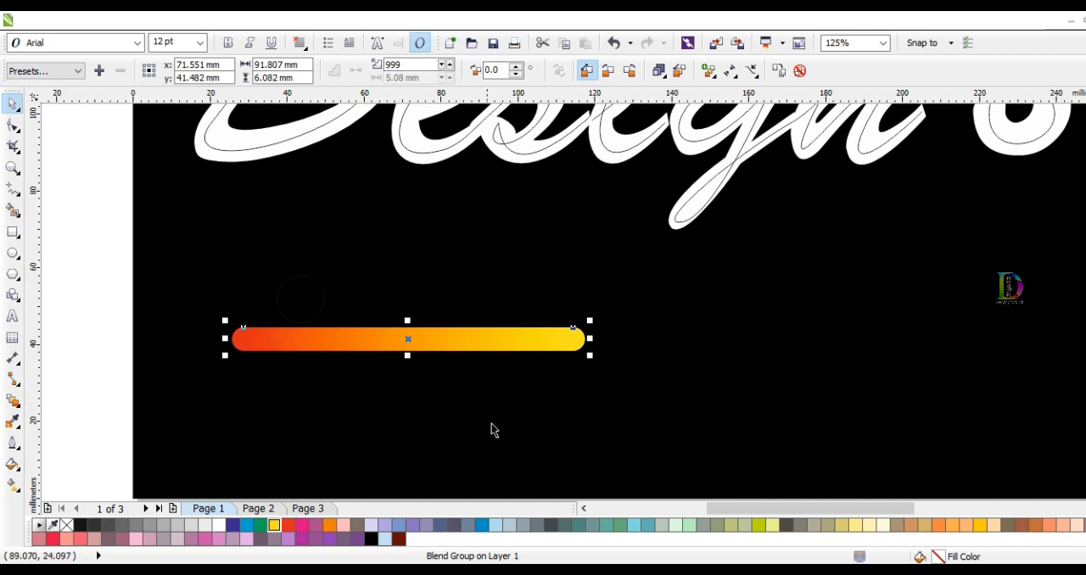
pyautogui.click(535, 431)
pyautogui.scroll(-1, 537, 432)
pyautogui.click(574, 383)
# Delete the white Design 32 text, the black background and the stray circle outline, keeping the traced curves
pyautogui.click(528, 213)
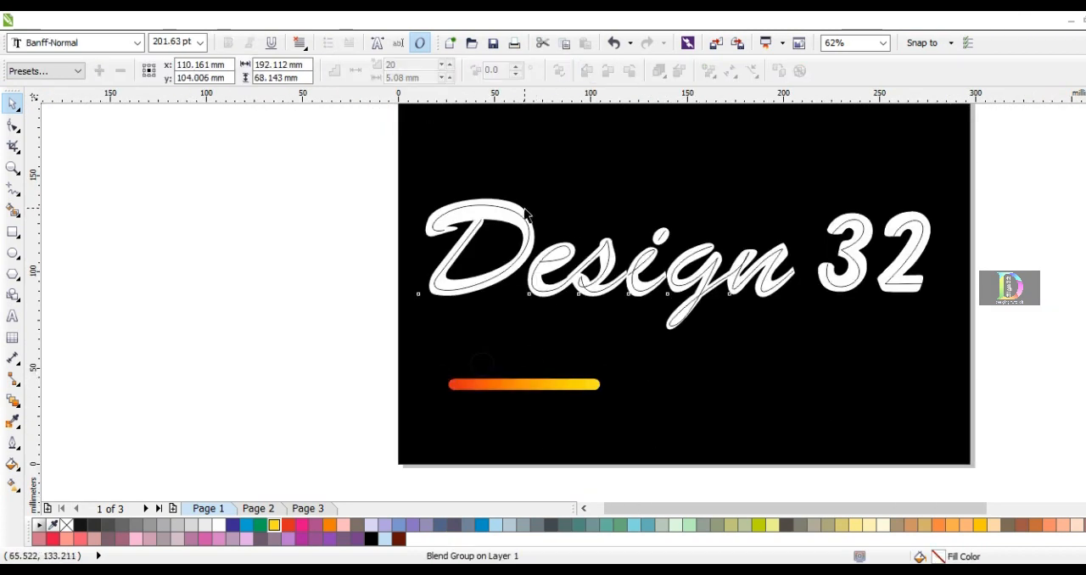
pyautogui.keyDown('shift'); pyautogui.click(912, 291); pyautogui.keyUp('shift')
pyautogui.moveTo(679, 265); pyautogui.dragTo(679, 168)
pyautogui.press('Delete')
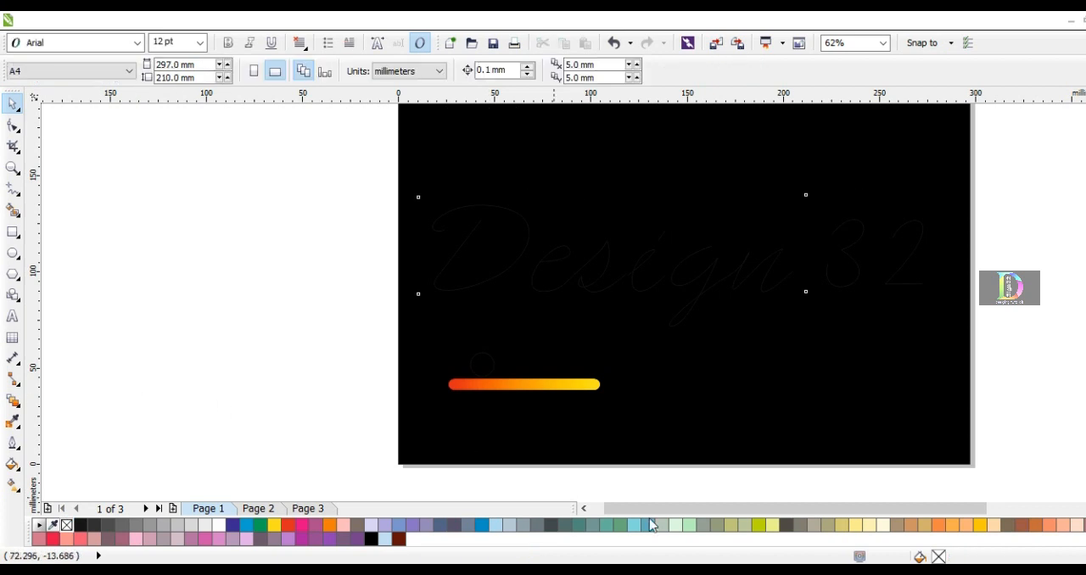
pyautogui.click(602, 466)
pyautogui.click(492, 370)
pyautogui.press('Delete')
# Copy the red-to-yellow blend bar and set the D's curve as the copy's new path
pyautogui.click(495, 384)
pyautogui.click(753, 71)
pyautogui.click(785, 90)
pyautogui.click(442, 230)
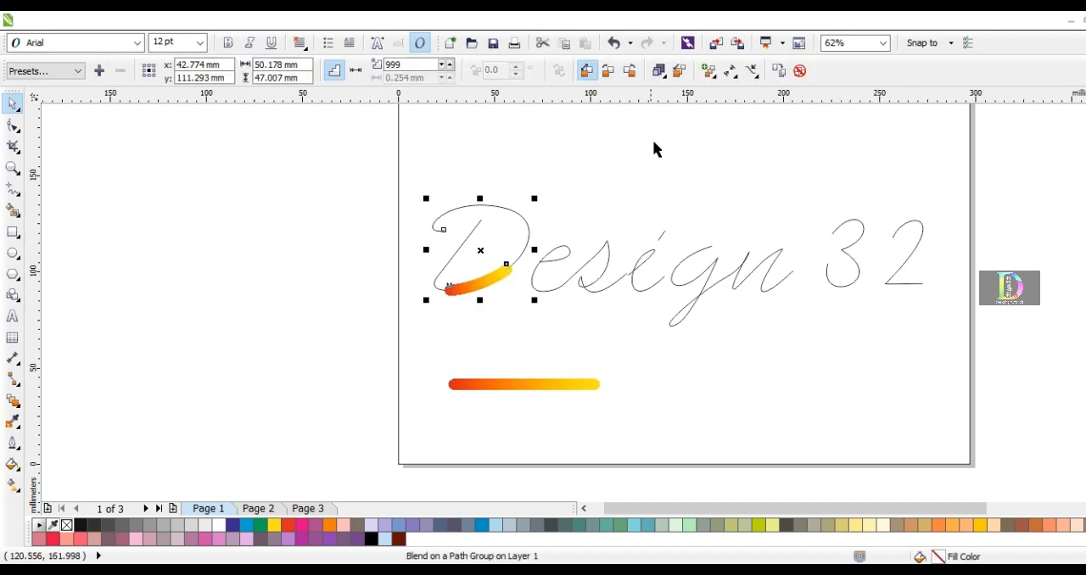
# Stretch the D's blend along its whole curve, with the red circle at the upper curl and the yellow circle at the stem's tip
pyautogui.click(752, 71)
pyautogui.click(727, 71)
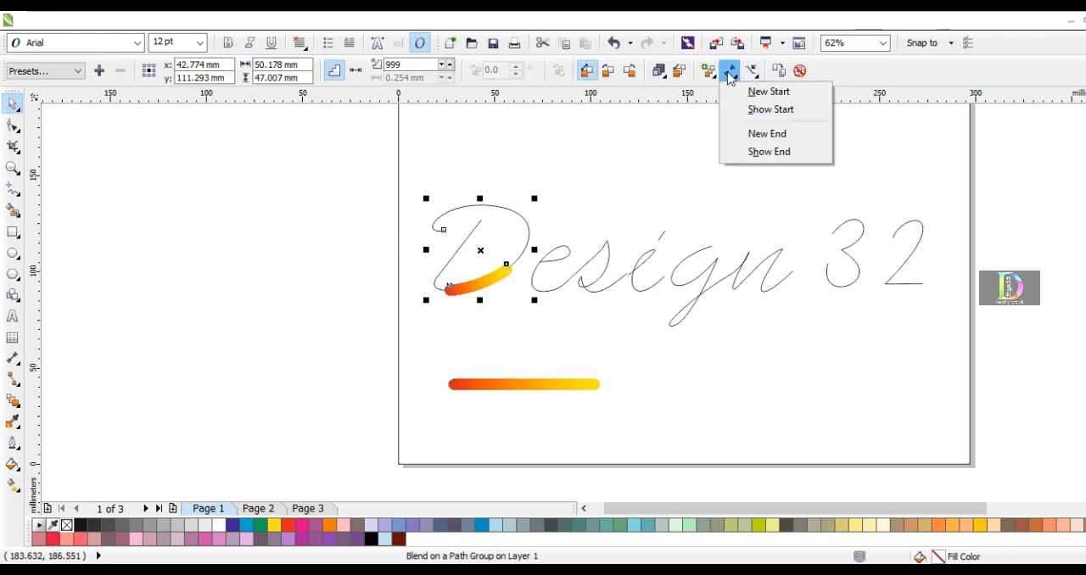
pyautogui.click(757, 109)
pyautogui.scroll(2, 488, 295)
pyautogui.moveTo(403, 180); pyautogui.dragTo(398, 180)
pyautogui.moveTo(535, 256); pyautogui.dragTo(394, 235)
pyautogui.moveTo(475, 158); pyautogui.dragTo(475, 157)
pyautogui.click(176, 230)
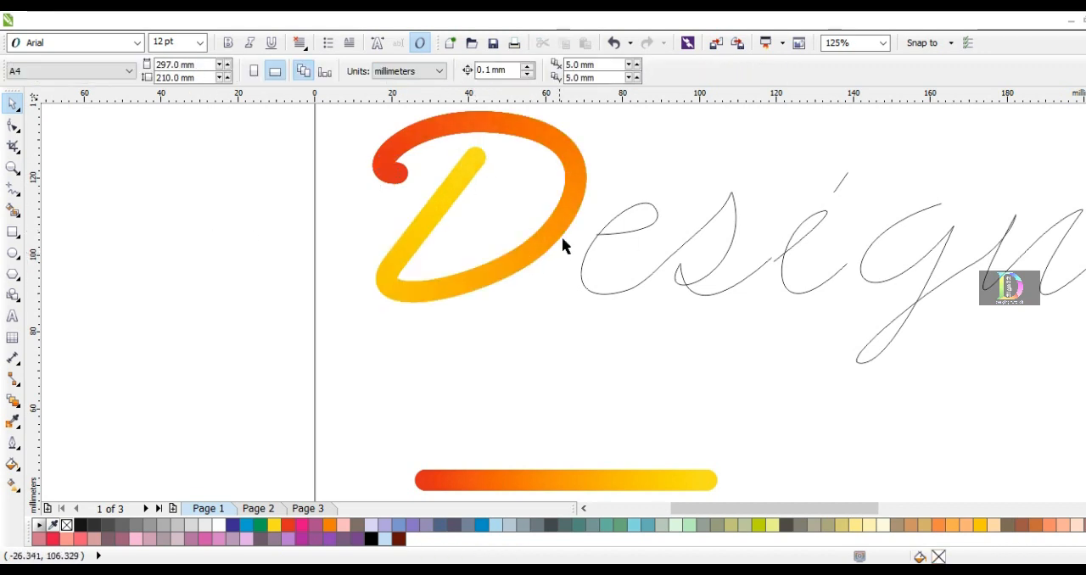
# Place a copy of the red-to-yellow blend bar above the lettering
pyautogui.scroll(-1, 549, 262)
pyautogui.click(596, 373)
pyautogui.moveTo(558, 376); pyautogui.dragTo(646, 165)
pyautogui.rightClick(645, 166)
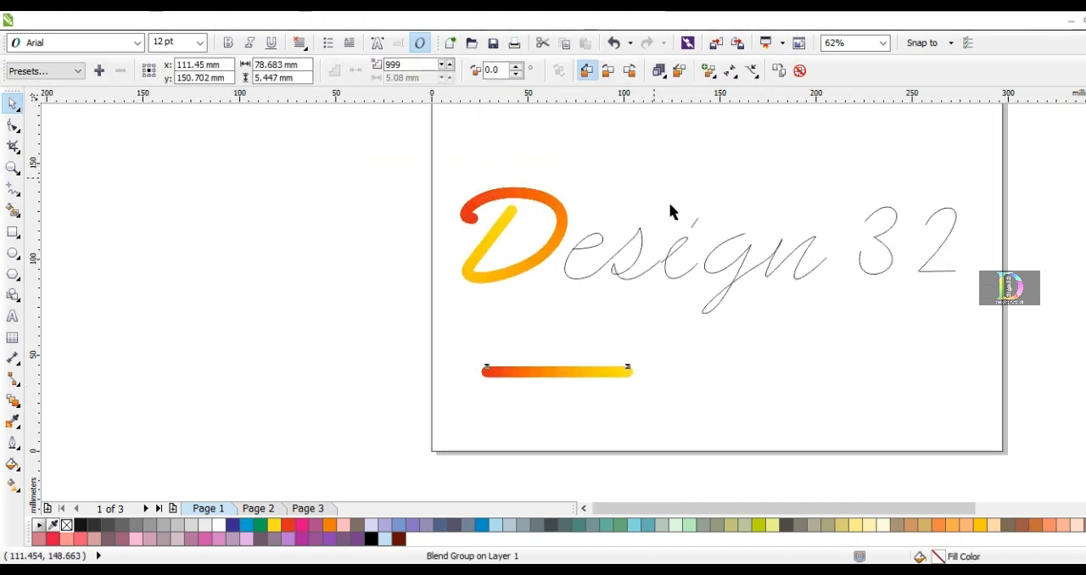
pyautogui.click(681, 308)
# Copy the upper blend bar in place and set the joined e and s curve as its new path
pyautogui.click(711, 162)
pyautogui.click(679, 161)
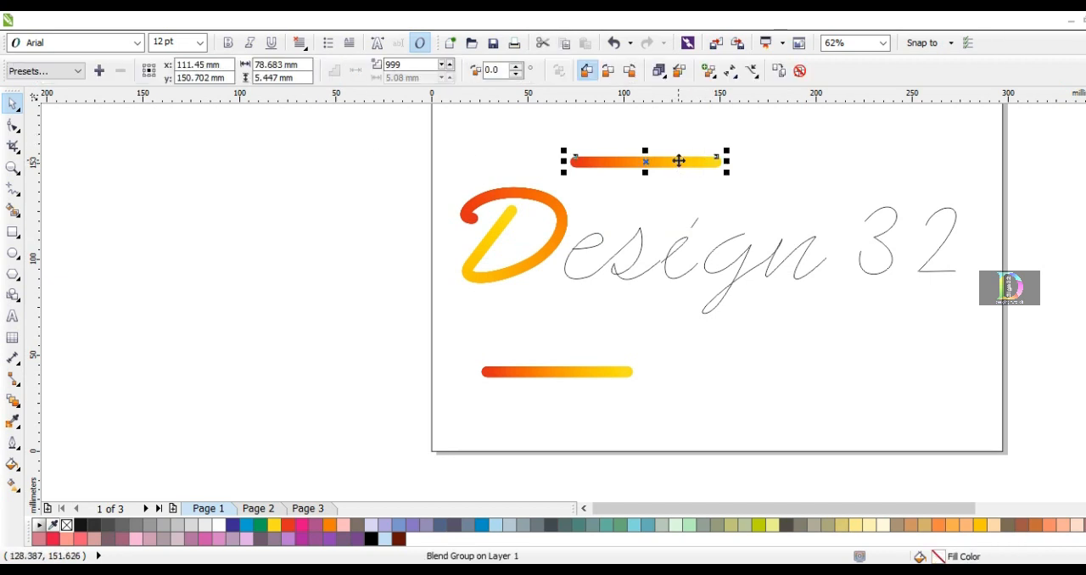
pyautogui.click(752, 71)
pyautogui.click(777, 87)
pyautogui.click(594, 244)
pyautogui.click(667, 265)
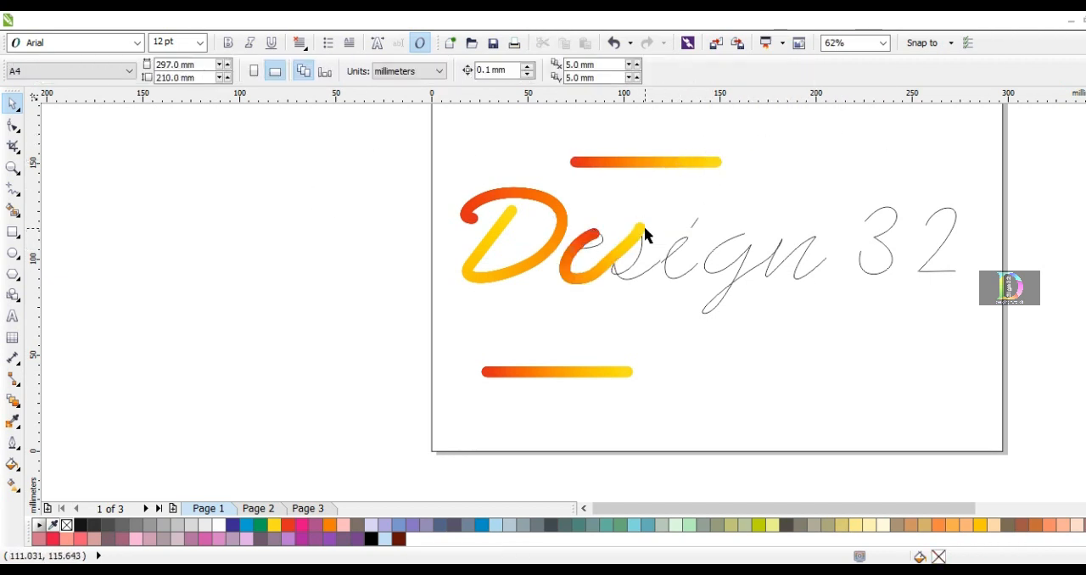
# Stretch the blend along the whole e and s curve, with yellow at the s's tail and red at the e's inner start
pyautogui.click(645, 236)
pyautogui.scroll(3, 644, 236)
pyautogui.moveTo(638, 224); pyautogui.dragTo(677, 291)
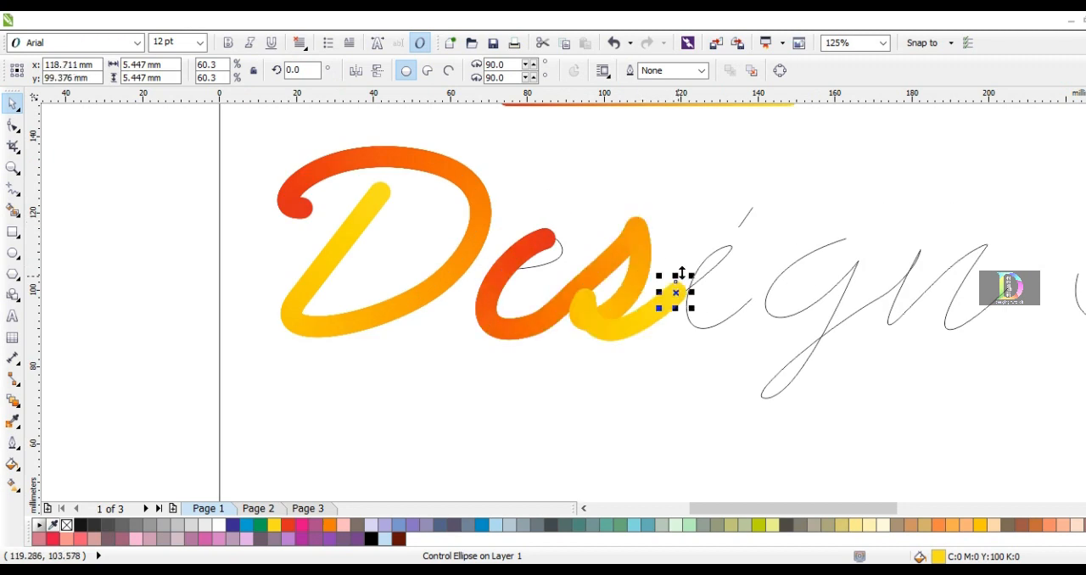
pyautogui.click(546, 264)
pyautogui.click(737, 79)
pyautogui.click(757, 110)
pyautogui.moveTo(547, 236); pyautogui.dragTo(528, 269)
pyautogui.click(153, 206)
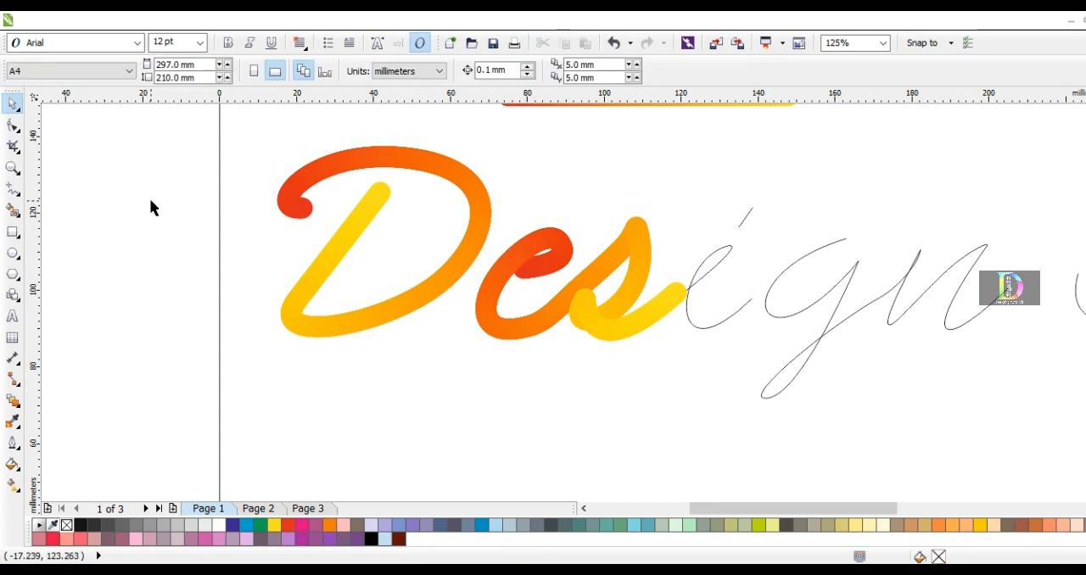
# Set the curve of the i's body as the new path for the upper red-to-yellow blend
pyautogui.scroll(-2, 634, 170)
pyautogui.click(636, 135)
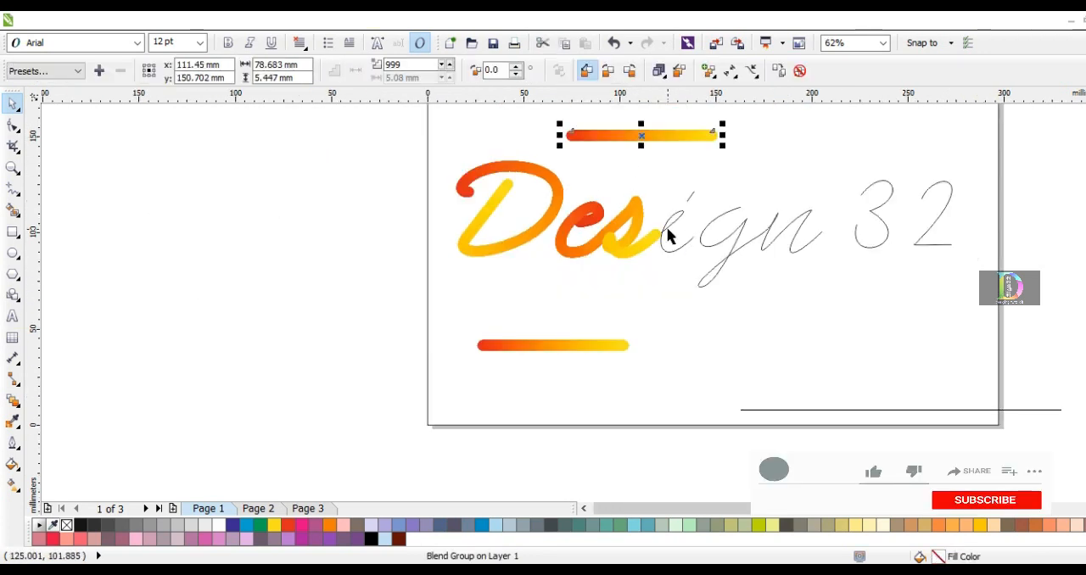
pyautogui.click(750, 72)
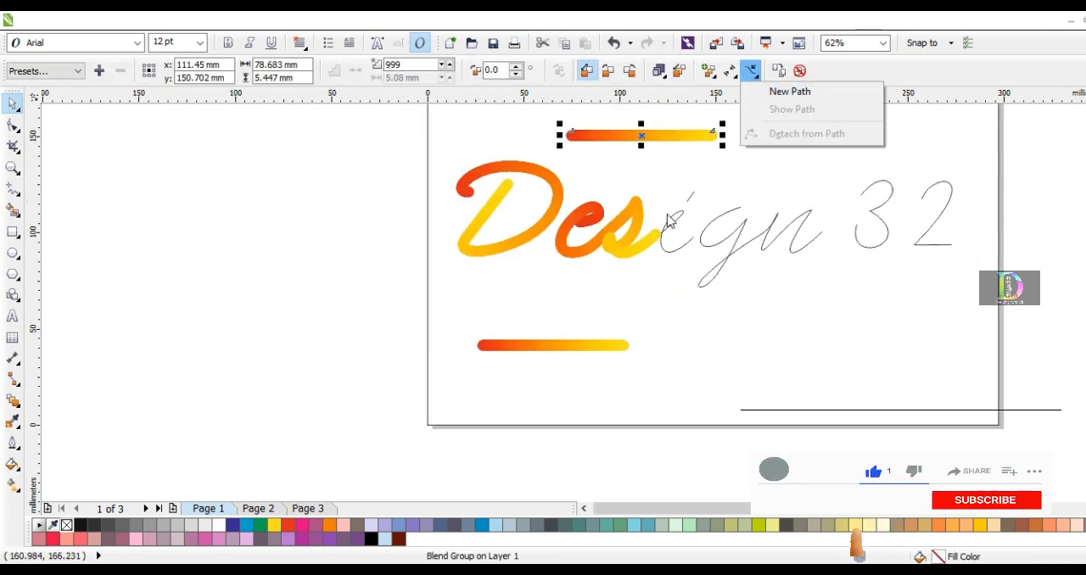
pyautogui.click(789, 89)
pyautogui.click(684, 202)
pyautogui.scroll(4, 675, 208)
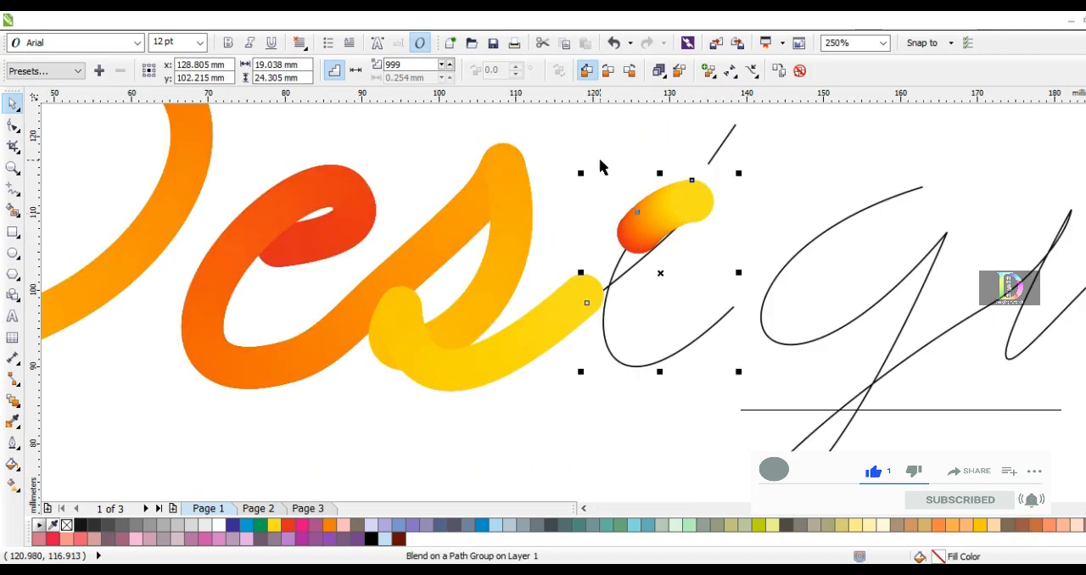
# Stretch the blend along the curve of the i's body, with yellow at its tail and red at its inner start
pyautogui.click(698, 198)
pyautogui.moveTo(698, 199); pyautogui.dragTo(730, 305)
pyautogui.click(653, 229)
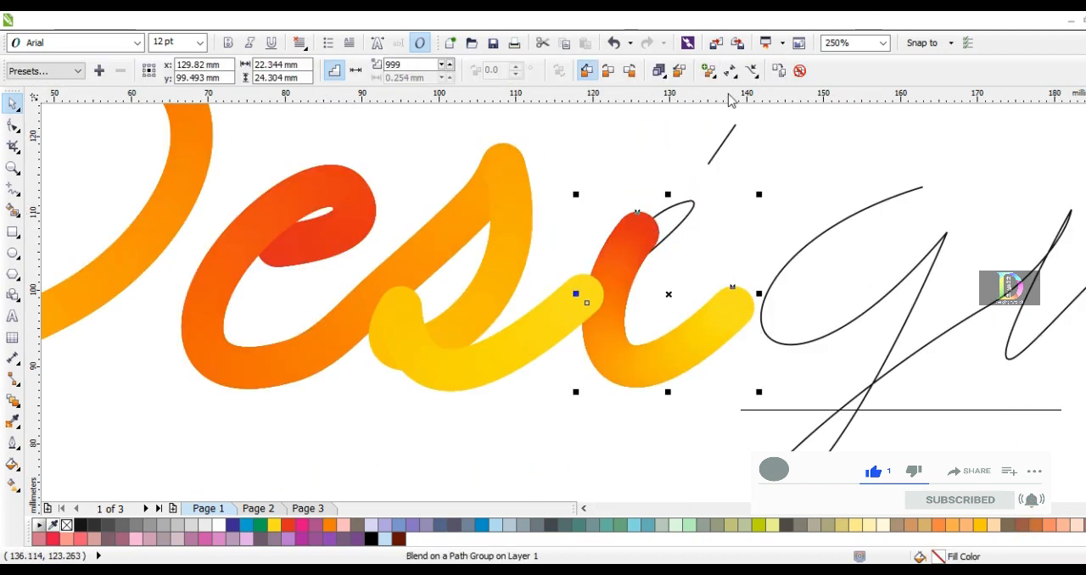
pyautogui.click(750, 72)
pyautogui.click(729, 71)
pyautogui.click(757, 110)
pyautogui.moveTo(641, 233); pyautogui.dragTo(657, 249)
pyautogui.scroll(-2, 467, 242)
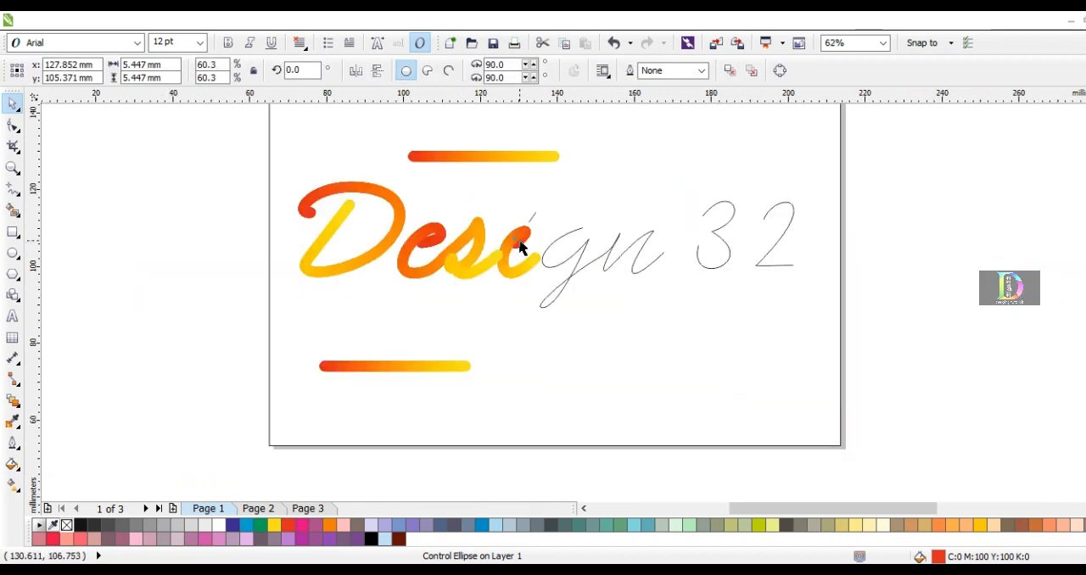
pyautogui.scroll(4, 517, 244)
pyautogui.moveTo(491, 261); pyautogui.dragTo(468, 271)
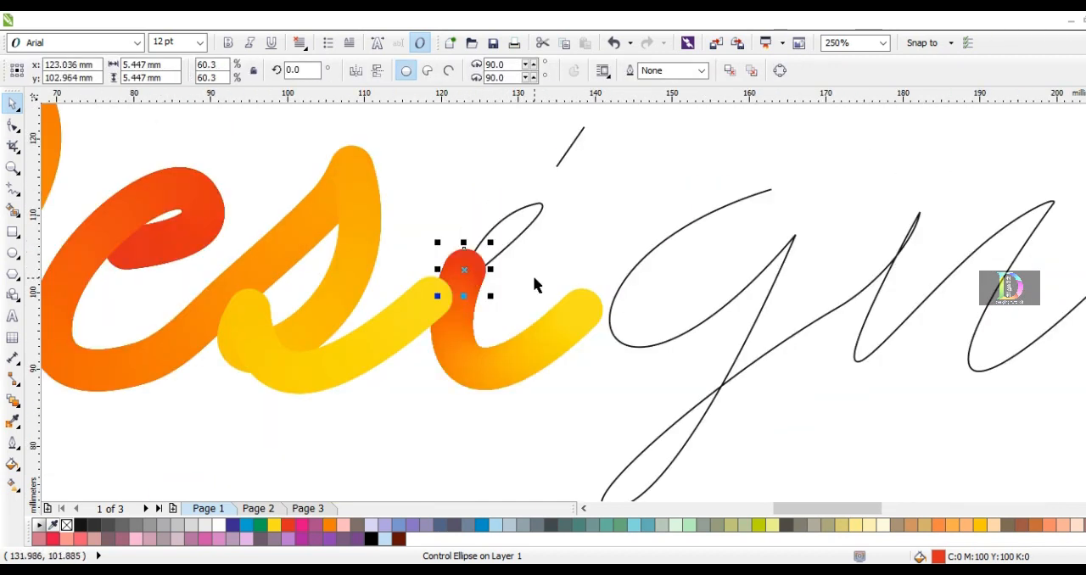
pyautogui.hotkey('ctrl', 'z')
pyautogui.click(429, 228)
pyautogui.scroll(-2, 427, 233)
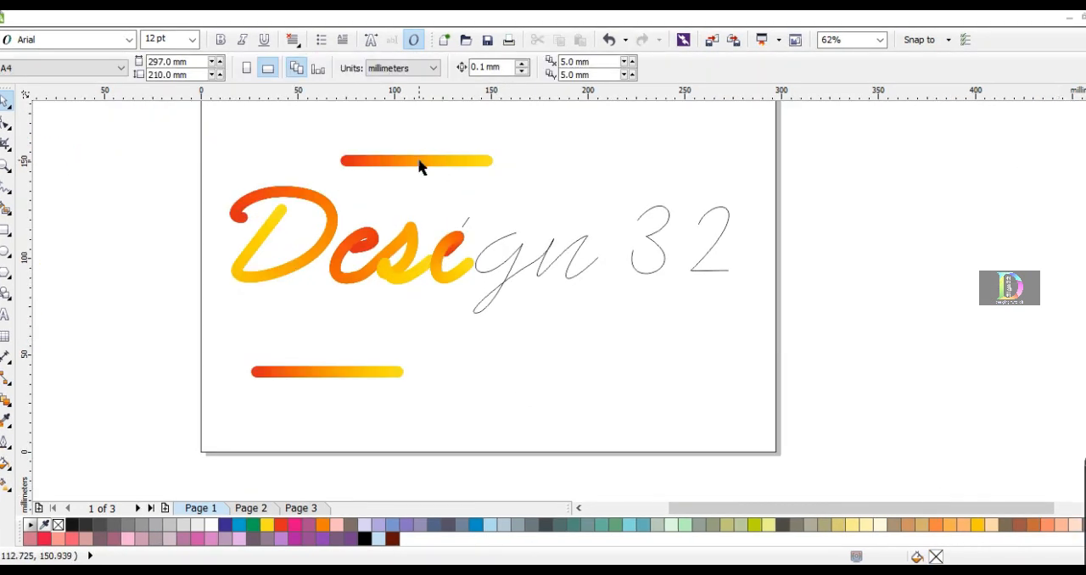
# Set the joined g and n curve as the new path for the upper red-to-yellow blend
pyautogui.click(419, 161)
pyautogui.click(749, 67)
pyautogui.click(768, 87)
pyautogui.click(498, 238)
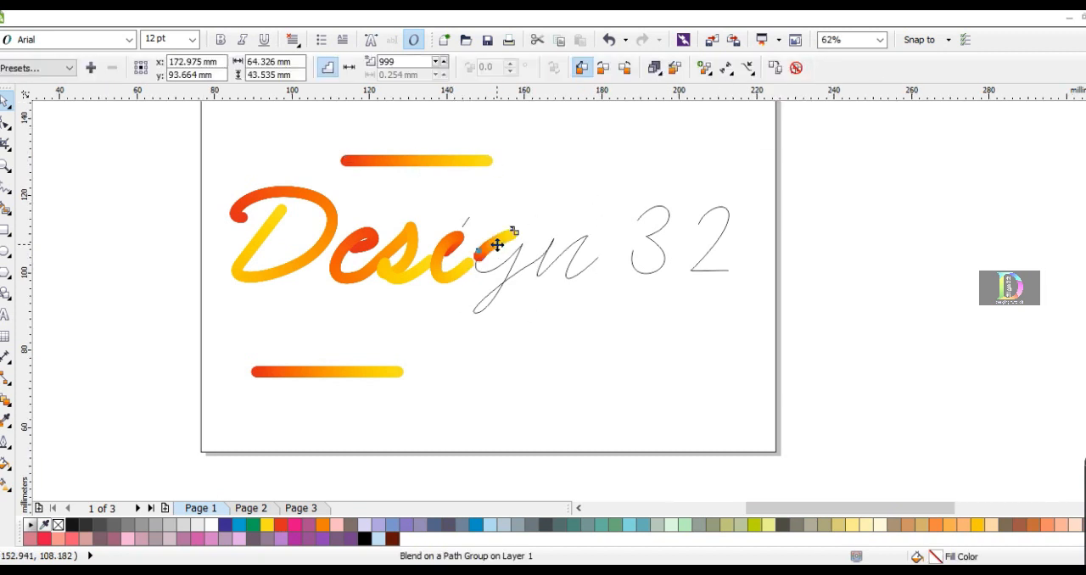
# Extend the blend's yellow end along the g and n curve to the tail of the n
pyautogui.scroll(2, 502, 235)
pyautogui.click(538, 233)
pyautogui.click(485, 244)
pyautogui.click(531, 224)
pyautogui.moveTo(693, 270); pyautogui.dragTo(695, 270)
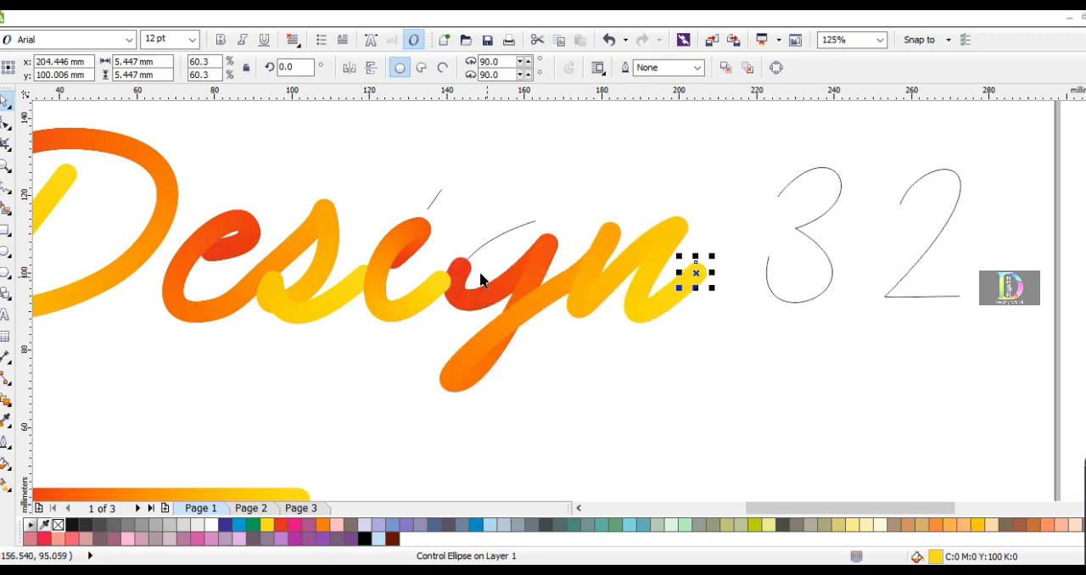
# Move the blend's red circle back along the curve to the upper starting end of the g
pyautogui.click(466, 263)
pyautogui.click(727, 69)
pyautogui.click(767, 107)
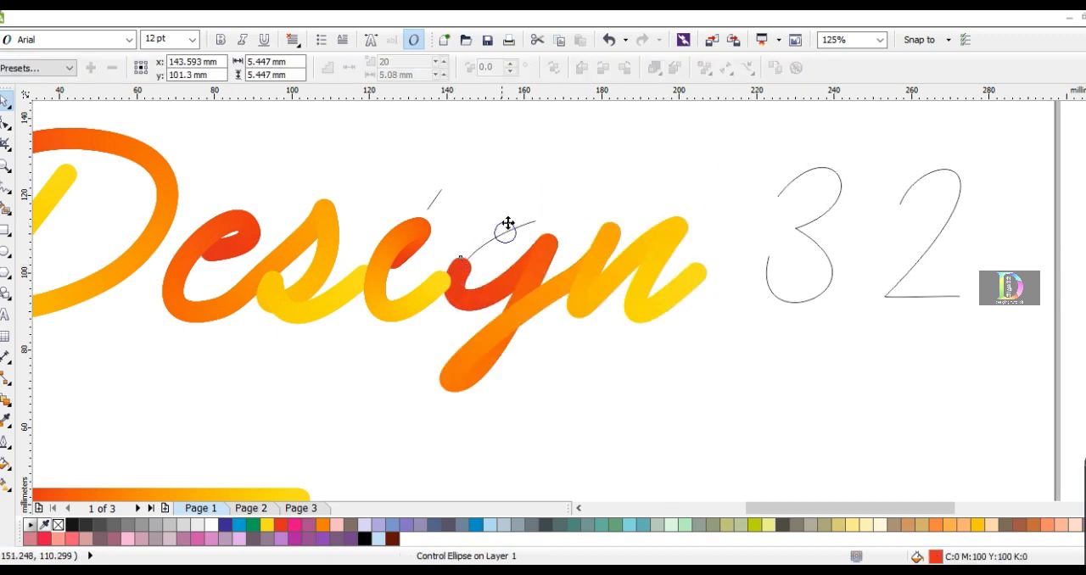
pyautogui.moveTo(488, 235); pyautogui.dragTo(533, 218)
pyautogui.click(439, 213)
pyautogui.scroll(-2, 439, 213)
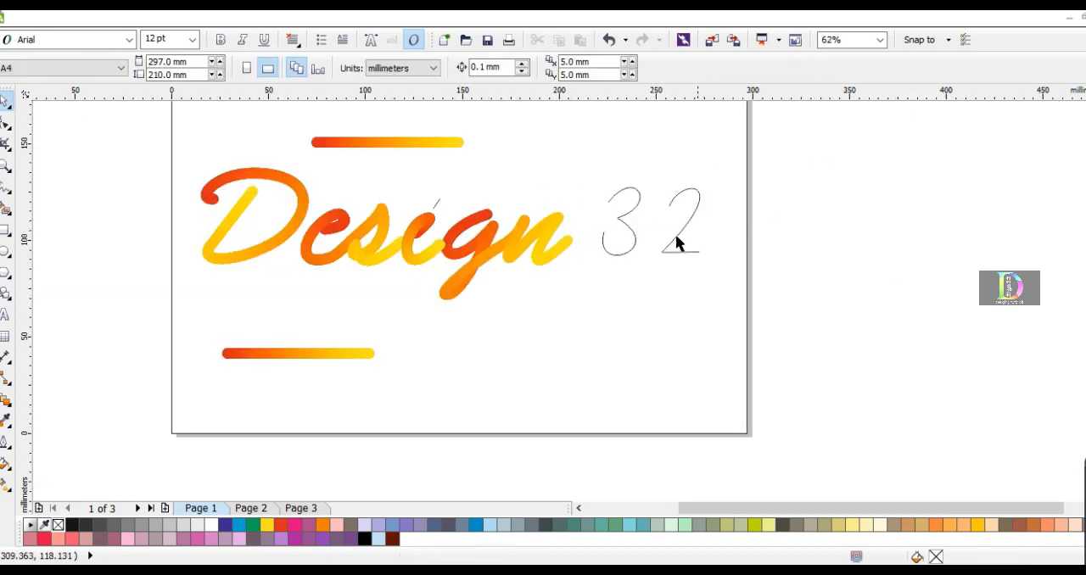
# Set the curve of the 3 as the new path for the upper red-to-yellow blend
pyautogui.click(433, 146)
pyautogui.click(748, 67)
pyautogui.click(772, 89)
pyautogui.click(629, 225)
pyautogui.moveTo(609, 225); pyautogui.dragTo(618, 241)
pyautogui.hotkey('ctrl', 'z')
pyautogui.hotkey('ctrl', 'z')
# Stretch the blend along the whole 3, with red at its upper start and yellow at its lower end
pyautogui.click(607, 215)
pyautogui.scroll(2, 606, 215)
pyautogui.moveTo(600, 199); pyautogui.dragTo(579, 331)
pyautogui.scroll(-4, 509, 310)
pyautogui.click(721, 269)
# Set the curve of the 2 as the new path for the upper red-to-yellow blend
pyautogui.click(378, 219)
pyautogui.click(307, 222)
pyautogui.click(746, 68)
pyautogui.click(766, 89)
pyautogui.click(594, 268)
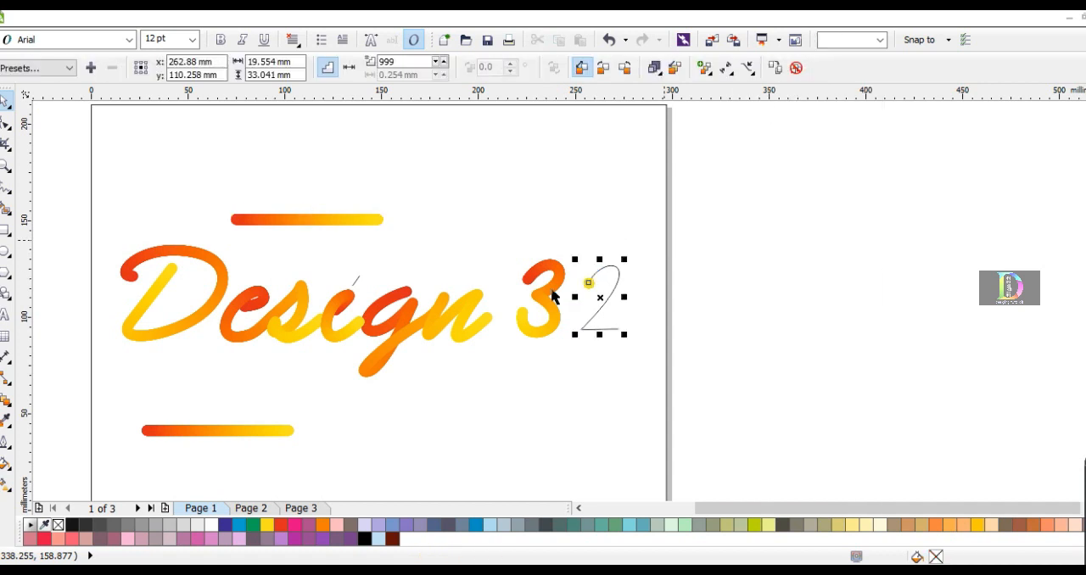
# Stretch the blend along the whole 2, with its yellow end at the end of the baseline stroke
pyautogui.click(589, 281)
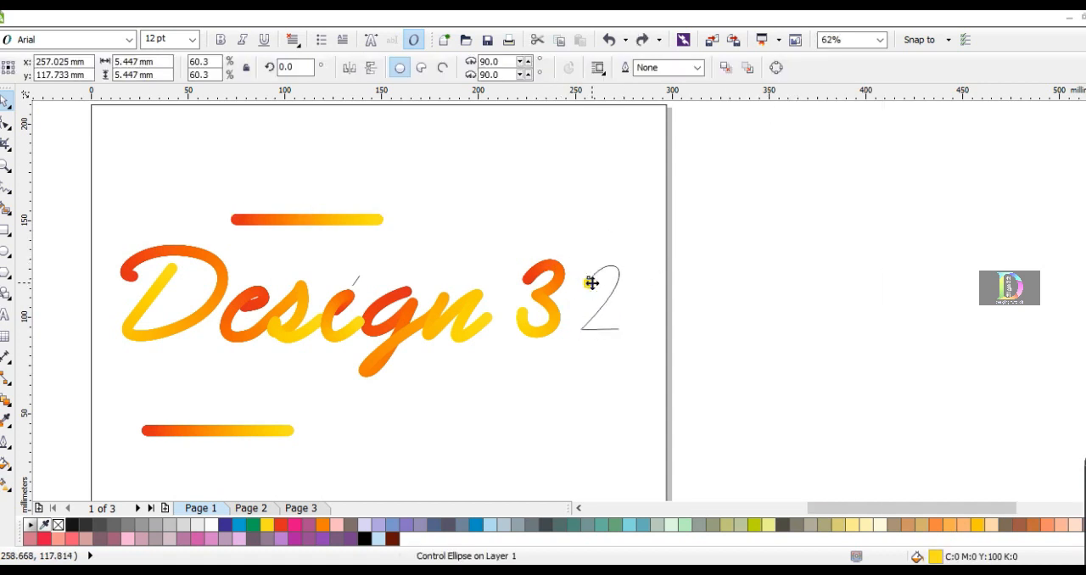
pyautogui.scroll(2, 589, 280)
pyautogui.moveTo(623, 374); pyautogui.dragTo(624, 373)
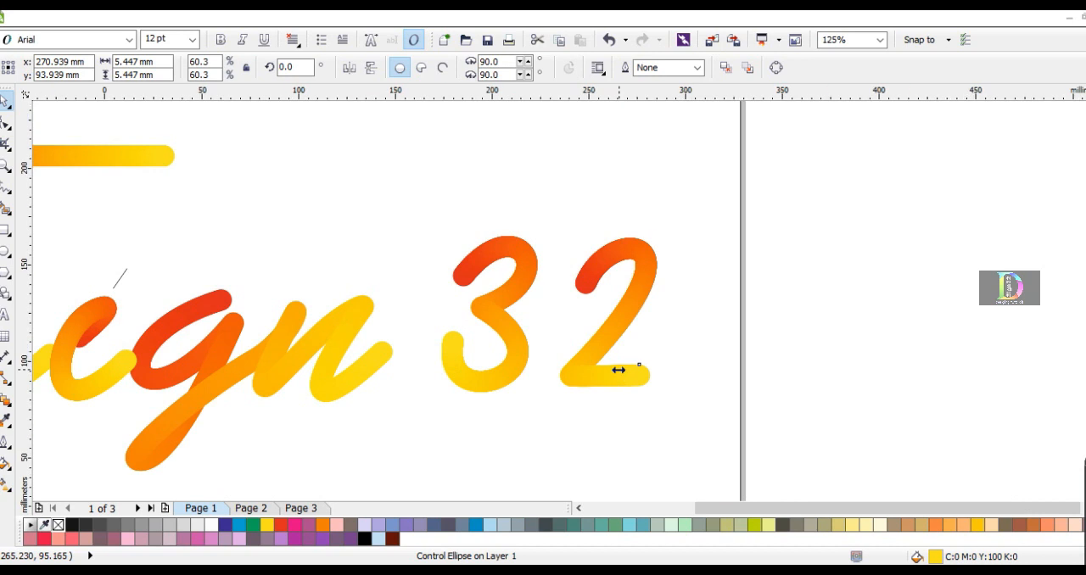
pyautogui.scroll(-2, 620, 368)
# Set the short stroke above the i as the new path for the upper red-to-yellow blend
pyautogui.click(357, 266)
pyautogui.click(752, 72)
pyautogui.click(766, 93)
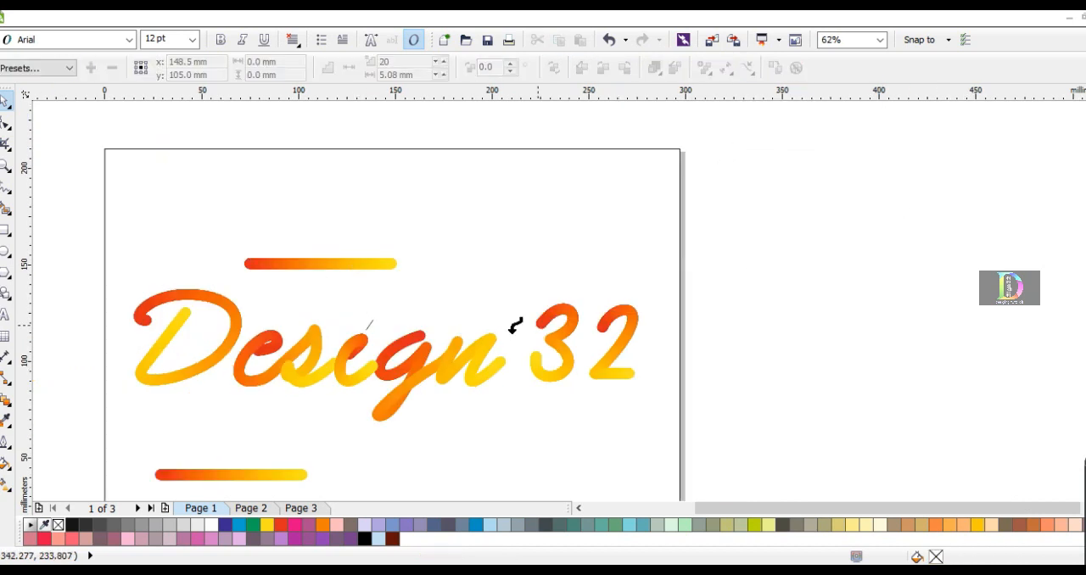
pyautogui.click(369, 325)
pyautogui.scroll(4, 373, 327)
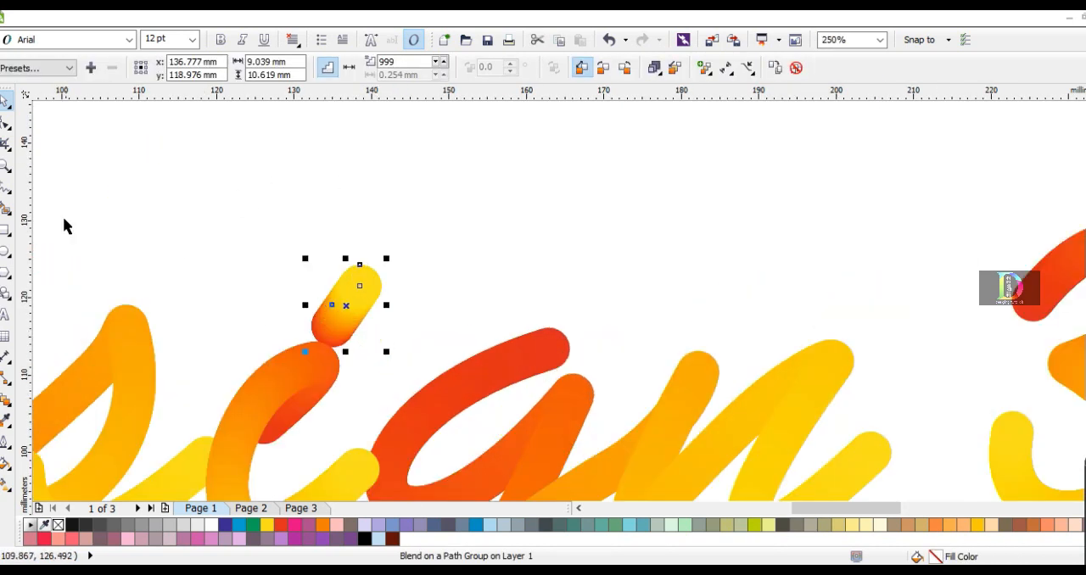
pyautogui.press('Escape')
pyautogui.scroll(-4, 365, 292)
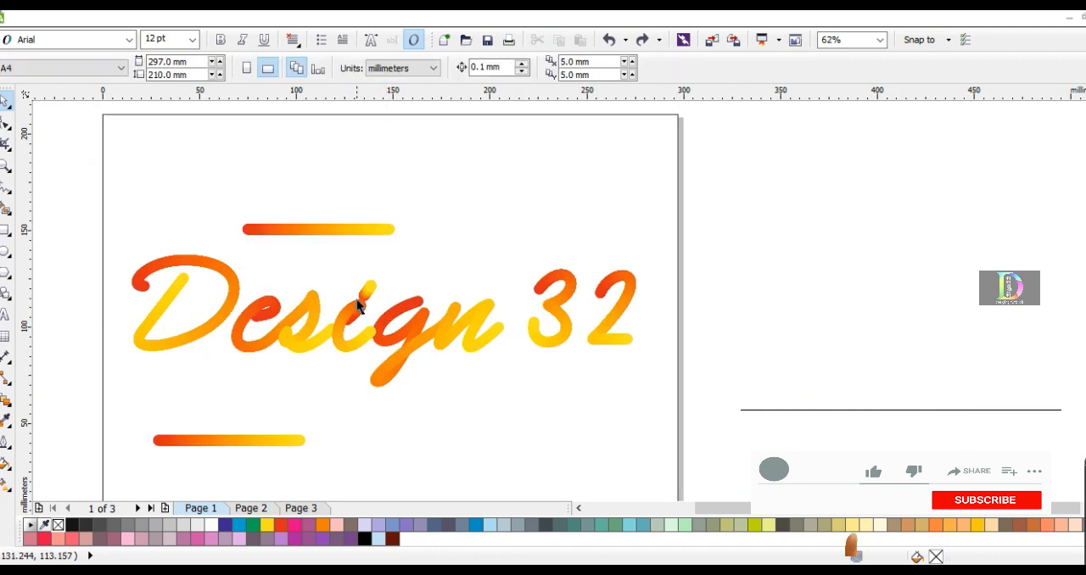
# Delete the two spare red-to-yellow blend bars above and below the lettering
pyautogui.click(358, 306)
pyautogui.press('Delete')
pyautogui.click(293, 440)
pyautogui.press('Delete')
pyautogui.scroll(-2, 586, 392)
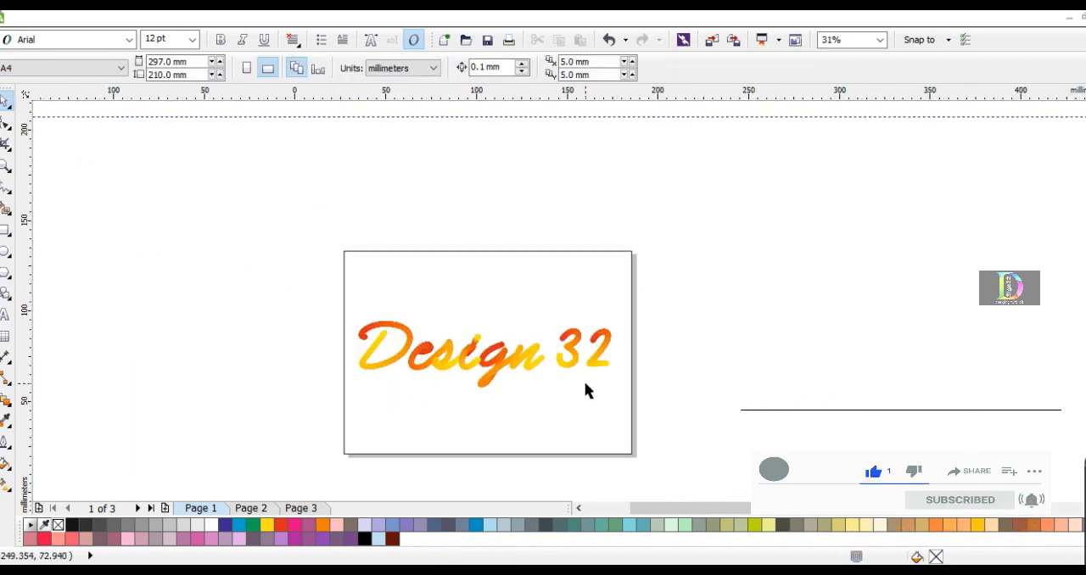
# Add a page-sized 297 × 210 mm rectangle behind the lettering and fill it with black
pyautogui.hotkey('shift', 'F4')
pyautogui.click(364, 483)
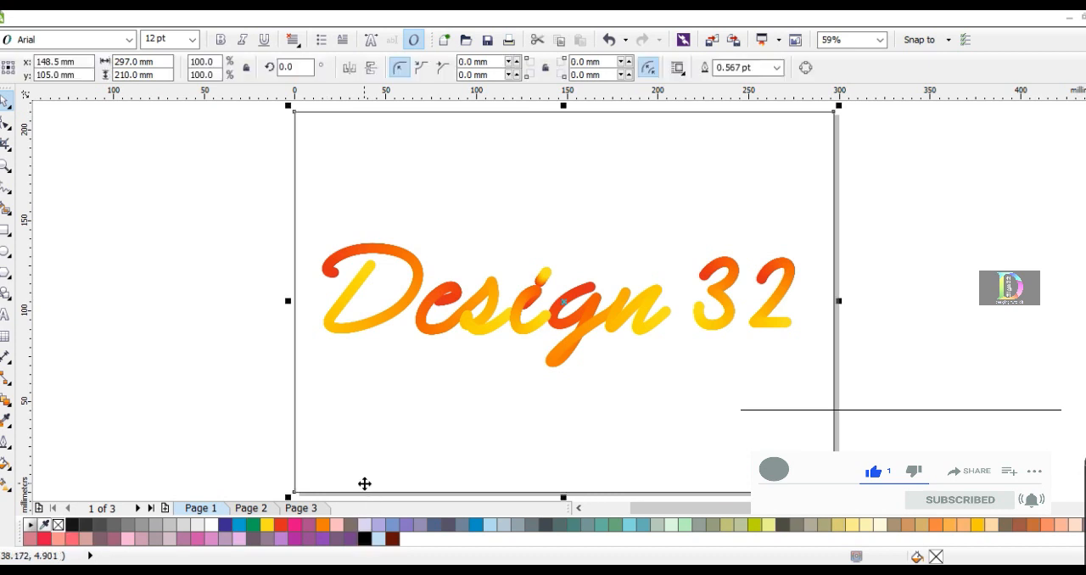
pyautogui.click(364, 539)
pyautogui.scroll(-2, 298, 399)
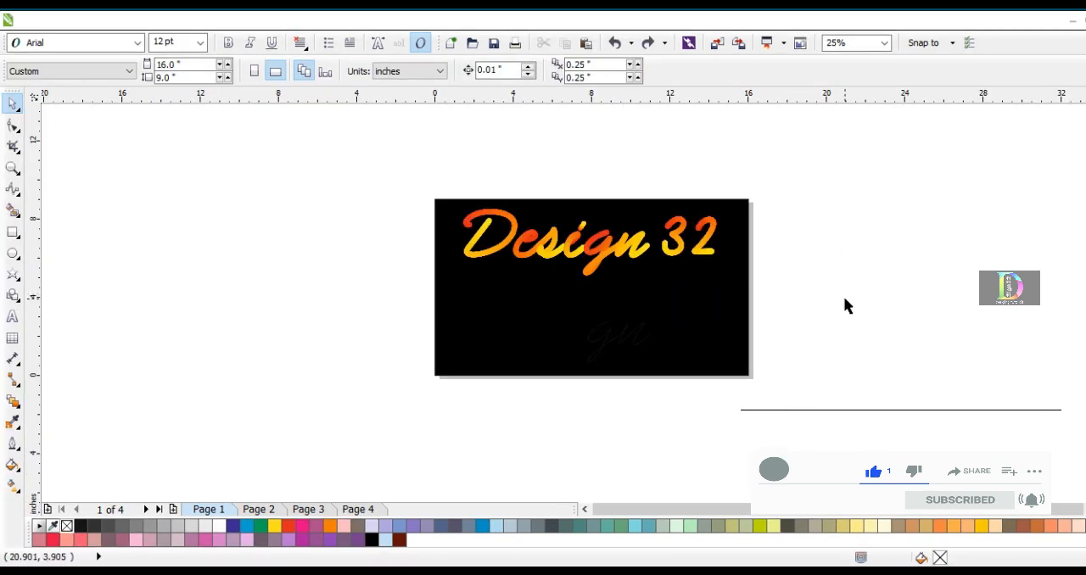
pyautogui.moveTo(845, 300); pyautogui.dragTo(424, 180)
pyautogui.moveTo(592, 267); pyautogui.dragTo(595, 347)
pyautogui.click(373, 184)
pyautogui.click(575, 328)
pyautogui.click(343, 282)
pyautogui.click(482, 294)
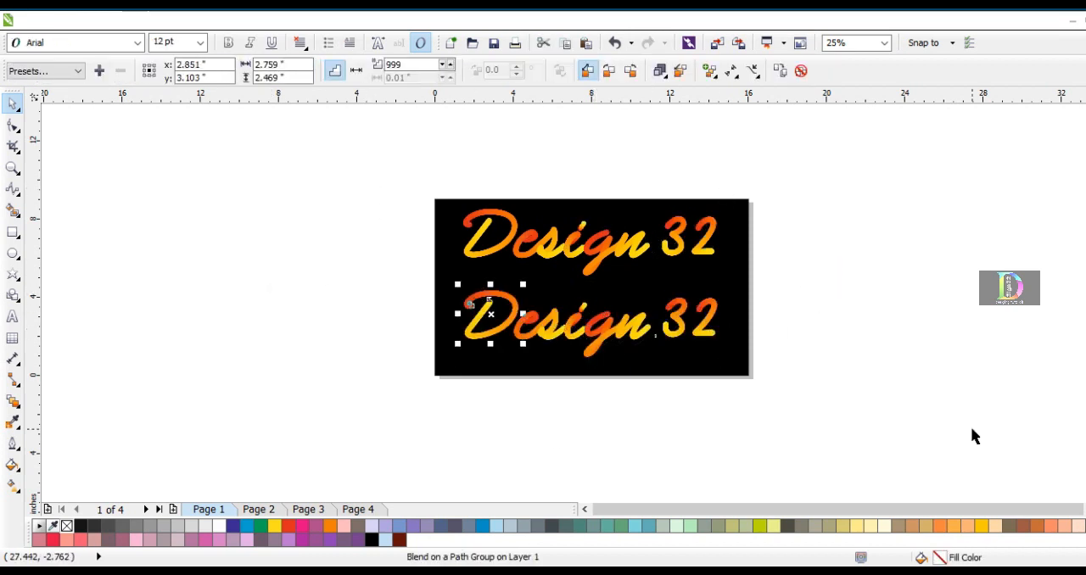
pyautogui.hotkey('ctrl', 'z')
# Place a copy of the complete Design 32 lettering below the original on the black background
pyautogui.click(838, 385)
pyautogui.hotkey('ctrl', 'a')
pyautogui.moveTo(595, 254); pyautogui.dragTo(600, 332)
pyautogui.click(880, 358)
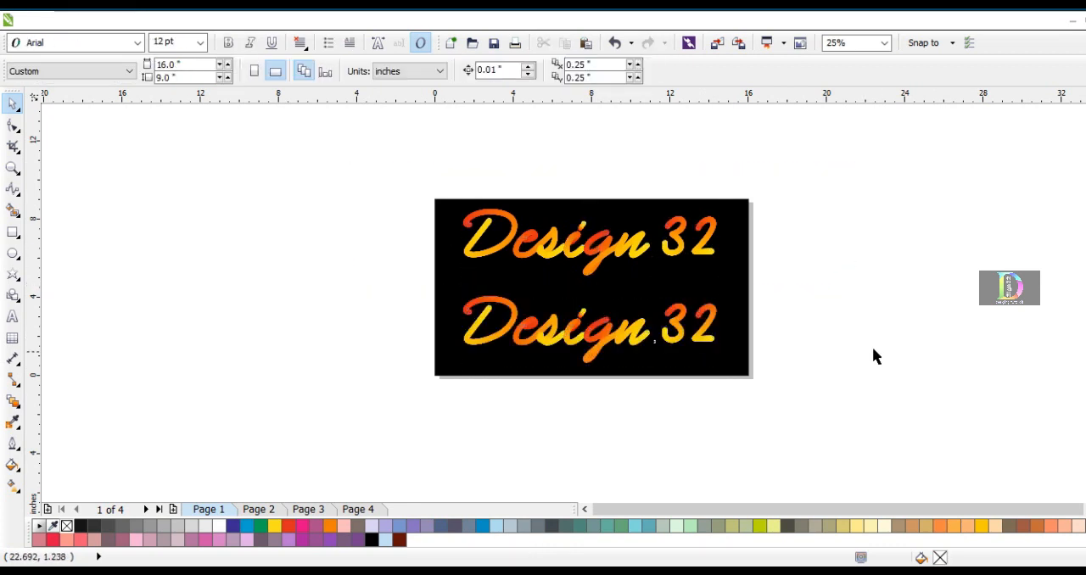
# Apply a clockwise colour blend to the D, the joined e and s, and the i's body of the lower lettering
pyautogui.click(556, 322)
pyautogui.click(469, 284)
pyautogui.click(495, 303)
pyautogui.click(609, 73)
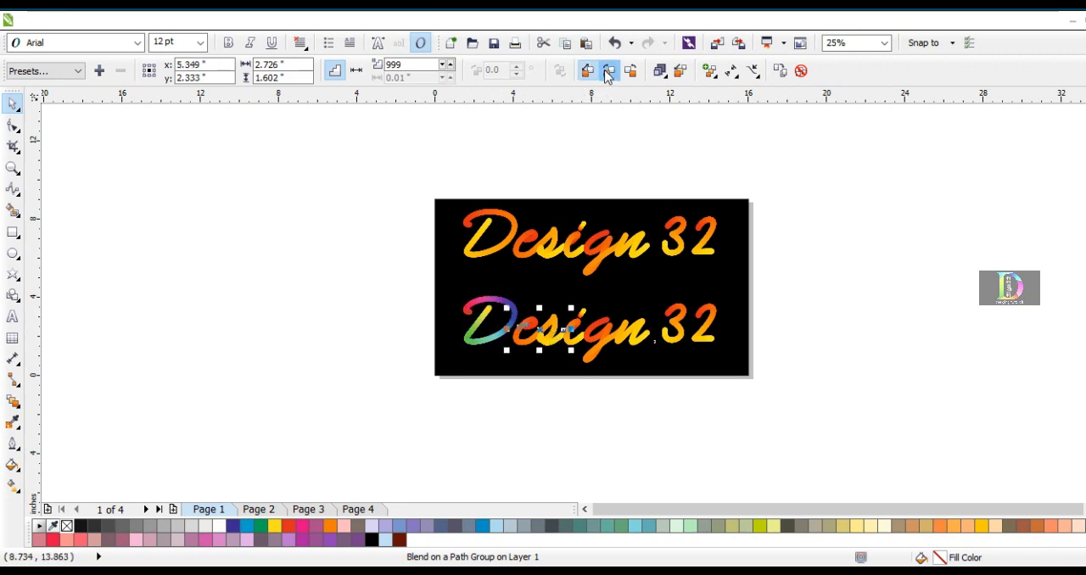
pyautogui.click(586, 314)
pyautogui.click(574, 336)
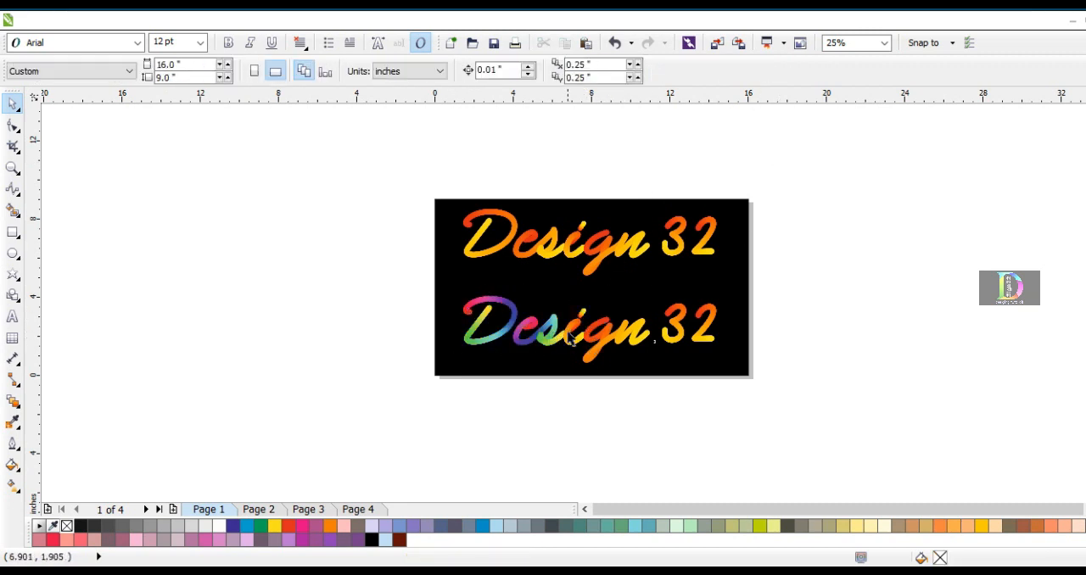
pyautogui.click(610, 74)
# Apply a clockwise colour blend to the joined g and n, the 3 and the 2 of the lower lettering
pyautogui.click(633, 344)
pyautogui.click(610, 76)
pyautogui.click(676, 313)
pyautogui.click(609, 71)
pyautogui.click(713, 316)
pyautogui.click(609, 70)
# Apply a clockwise colour blend to the dot of the i in the lower lettering
pyautogui.click(585, 312)
pyautogui.click(590, 325)
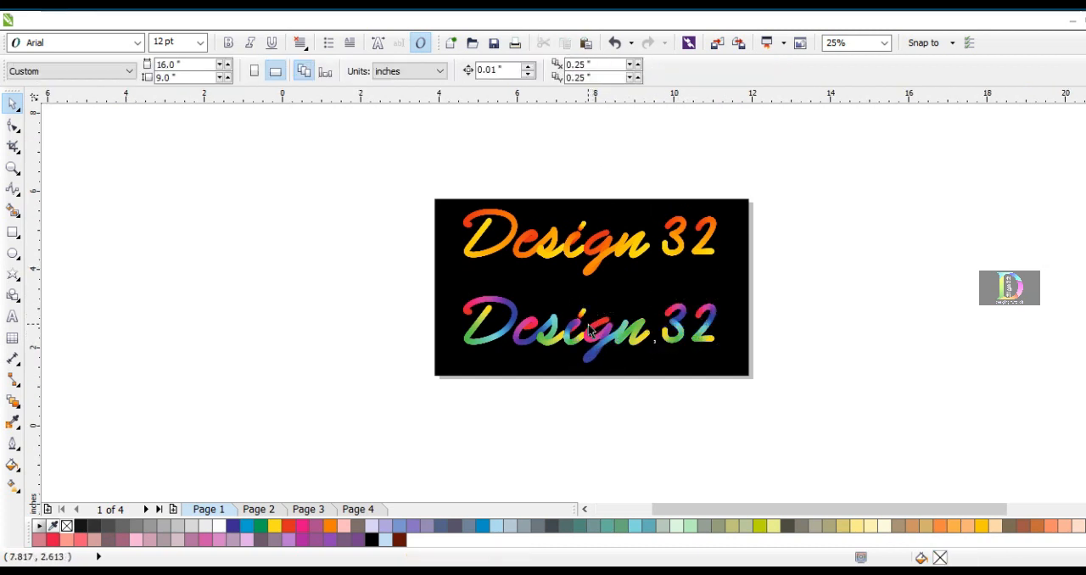
pyautogui.scroll(2, 589, 324)
pyautogui.click(567, 280)
pyautogui.scroll(-2, 526, 317)
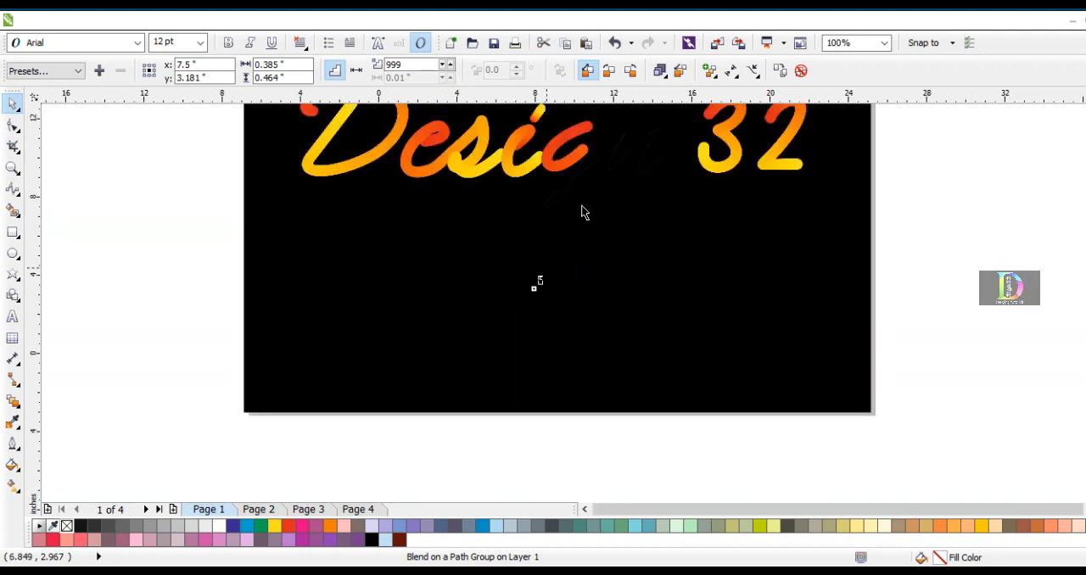
pyautogui.click(126, 189)
pyautogui.press('F4')
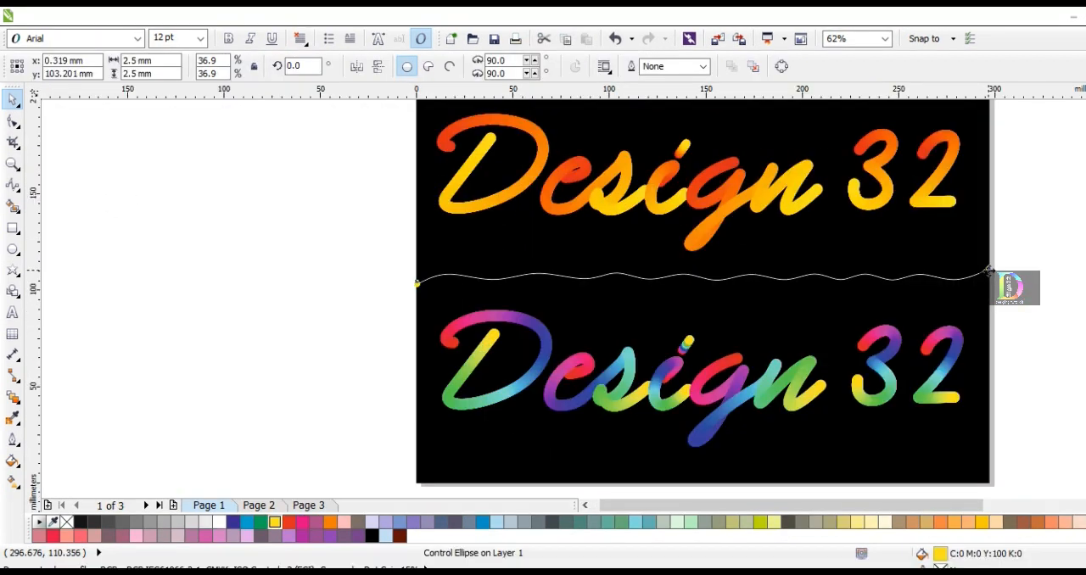
# Apply a clockwise colour blend to the wavy blend line between the two letterings
pyautogui.click(254, 309)
pyautogui.click(530, 276)
pyautogui.scroll(2, 535, 274)
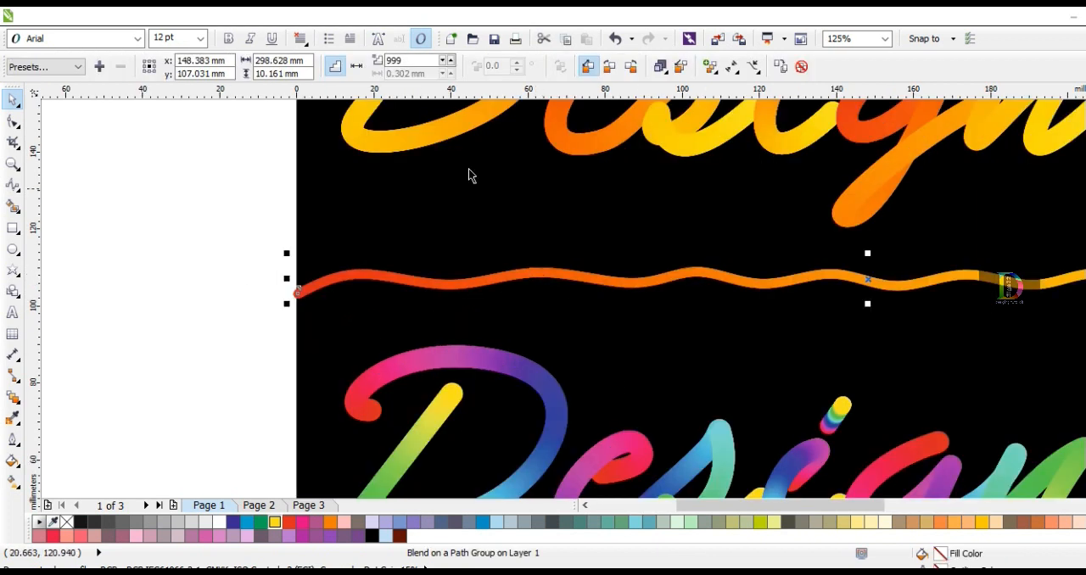
pyautogui.click(609, 67)
pyautogui.click(198, 210)
pyautogui.scroll(-4, 432, 271)
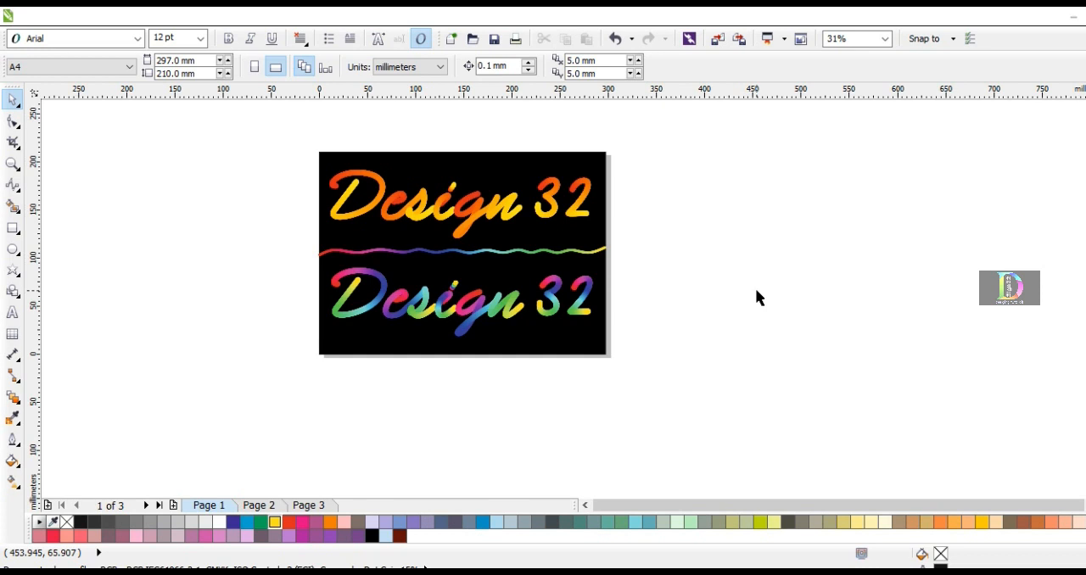
pyautogui.press('F4')
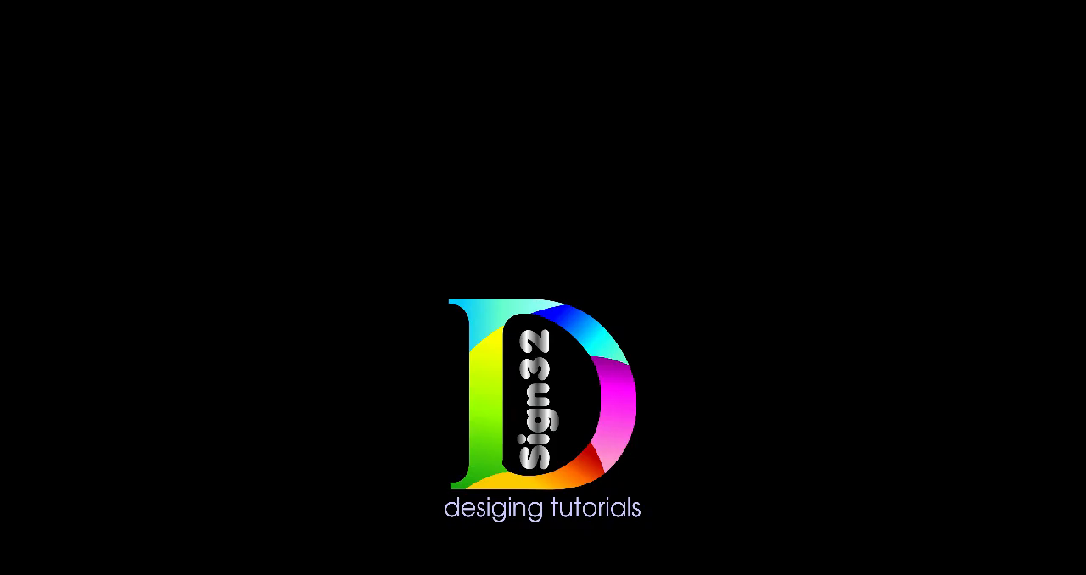